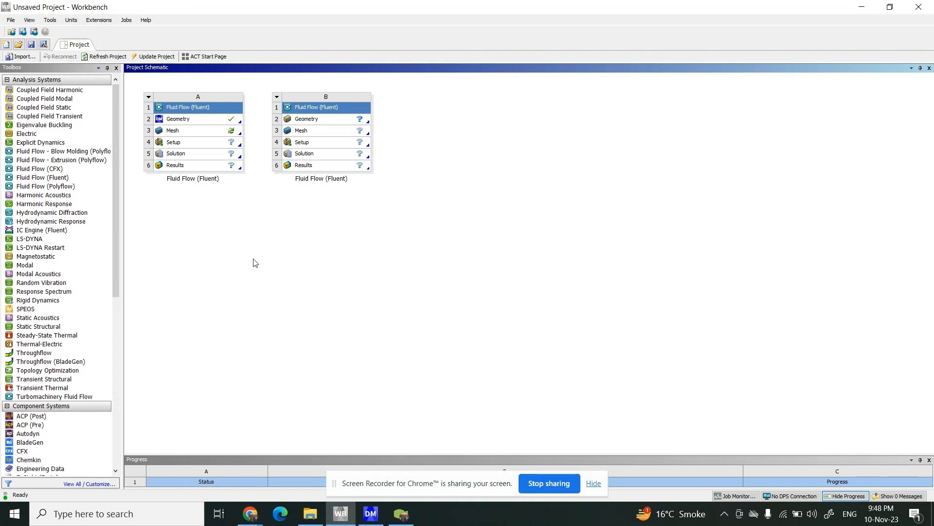
Step: Add a third Fluid Flow (Fluent) analysis system to the project schematic beside system B, keeping its default name
{"action": "left_click", "coordinate": [51, 178]}
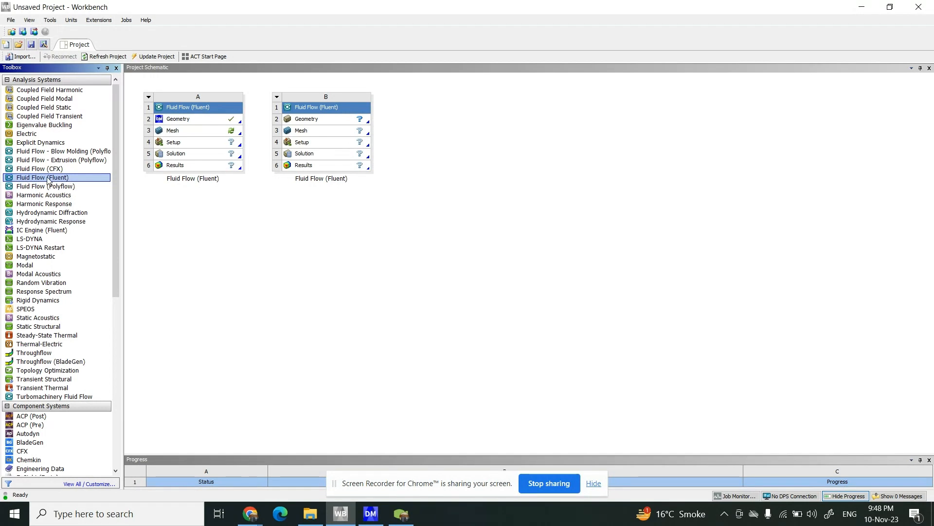
{"action": "left_click_drag", "start_coordinate": [35, 178], "coordinate": [64, 177]}
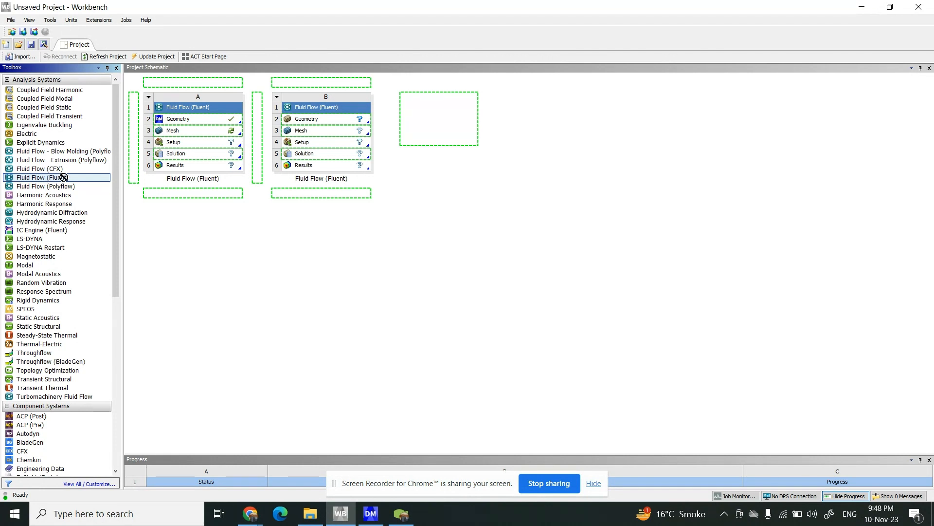
{"action": "left_click_drag", "start_coordinate": [63, 177], "coordinate": [433, 113]}
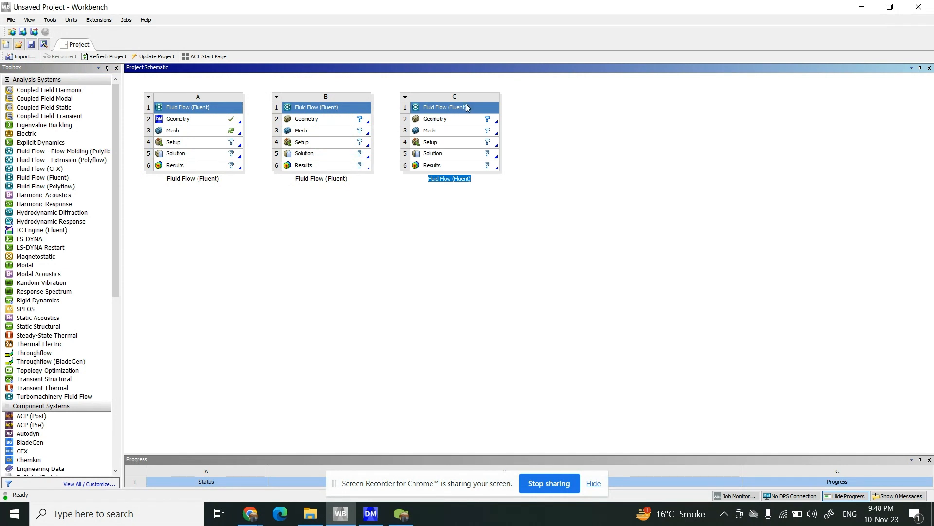
{"action": "left_click", "coordinate": [441, 121]}
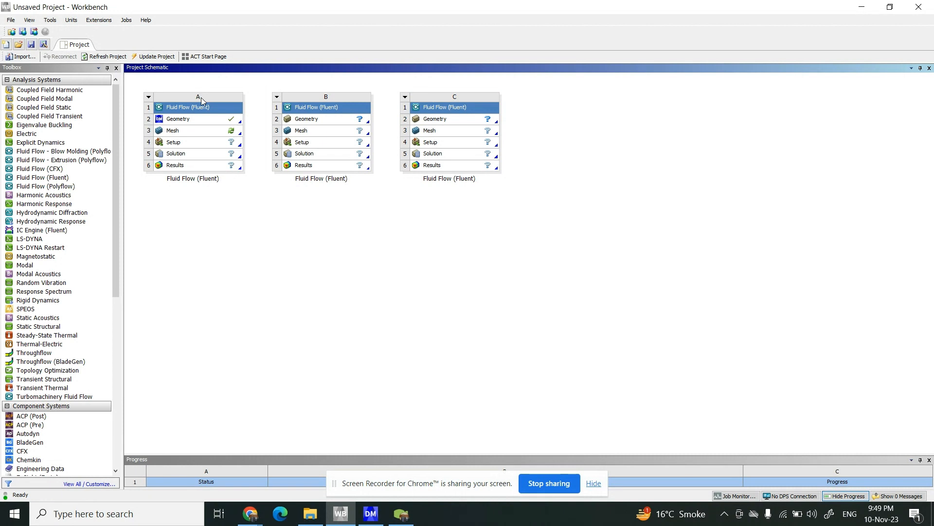
Step: Open system A's geometry in DesignModeler and view the ZX and YZ planes, returning to XYPlane
{"action": "left_click", "coordinate": [197, 125]}
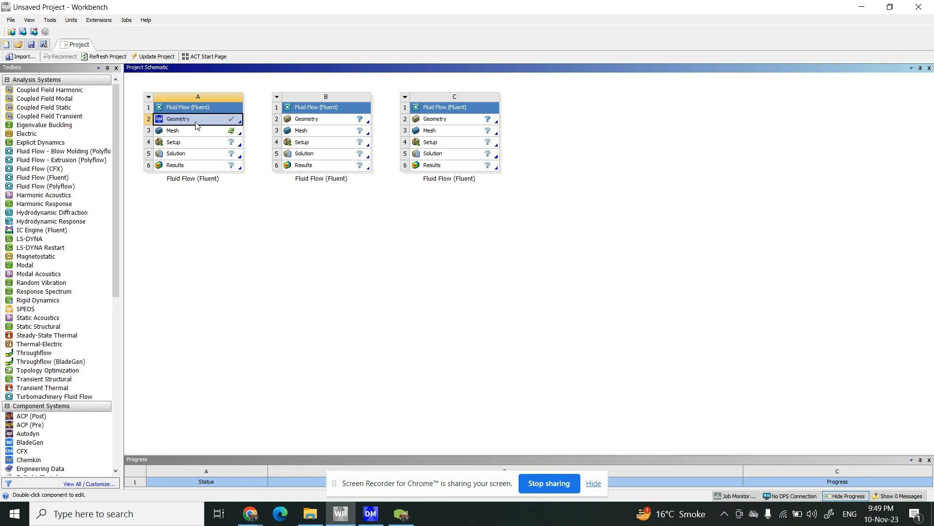
{"action": "double_click", "coordinate": [197, 125]}
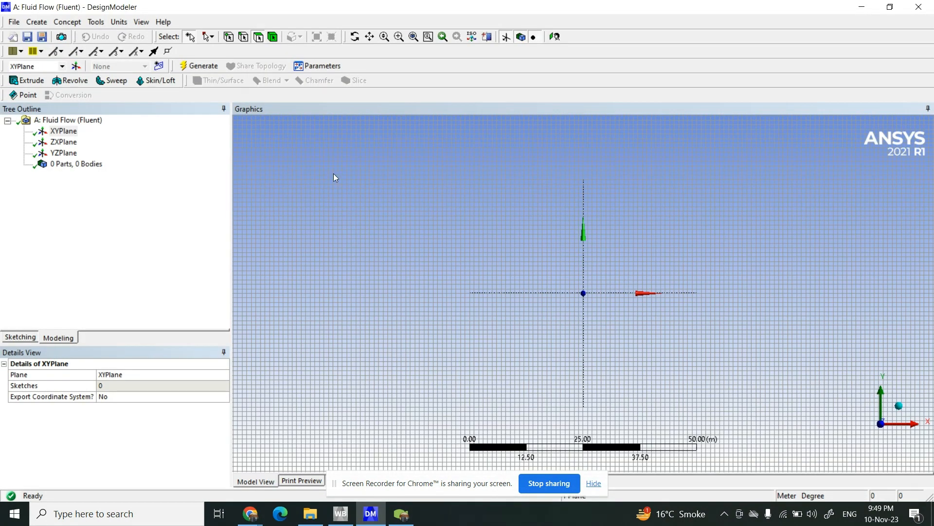
{"action": "left_click", "coordinate": [60, 132]}
{"action": "left_click", "coordinate": [62, 141]}
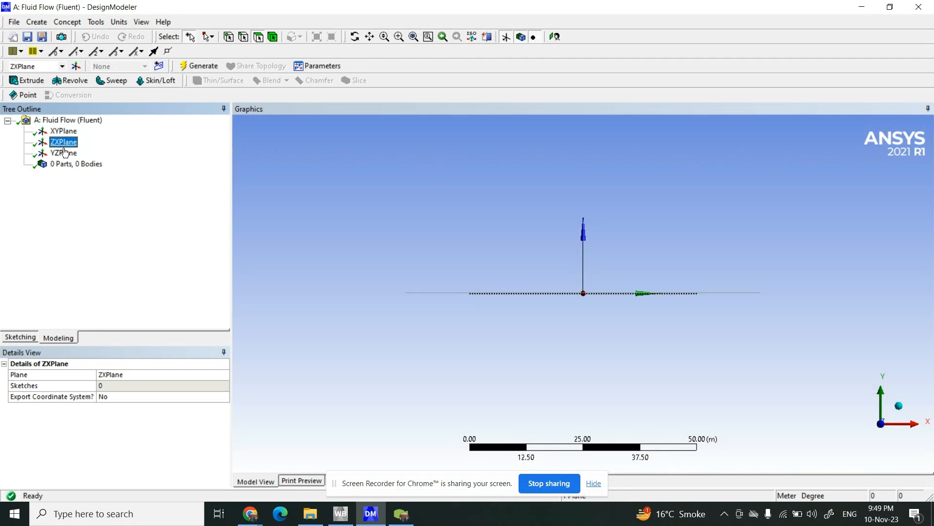
{"action": "left_click", "coordinate": [64, 154]}
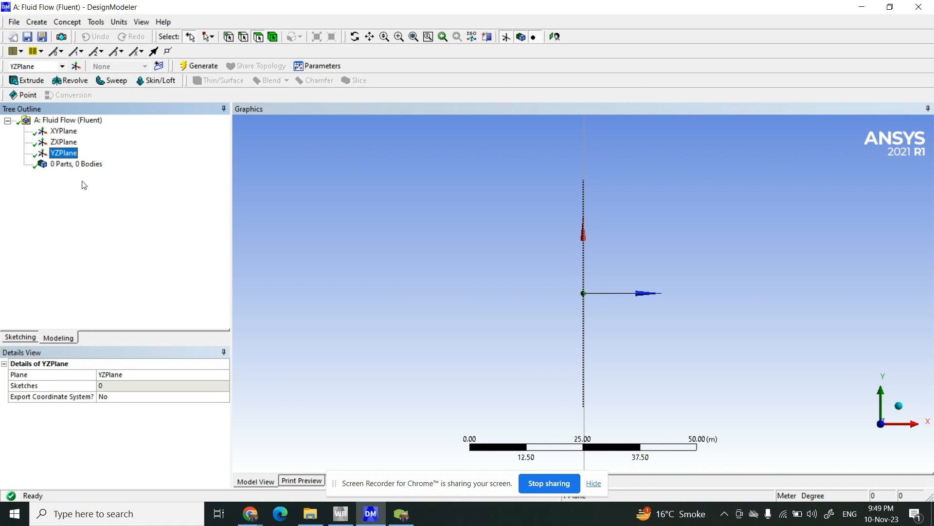
{"action": "left_click", "coordinate": [72, 134]}
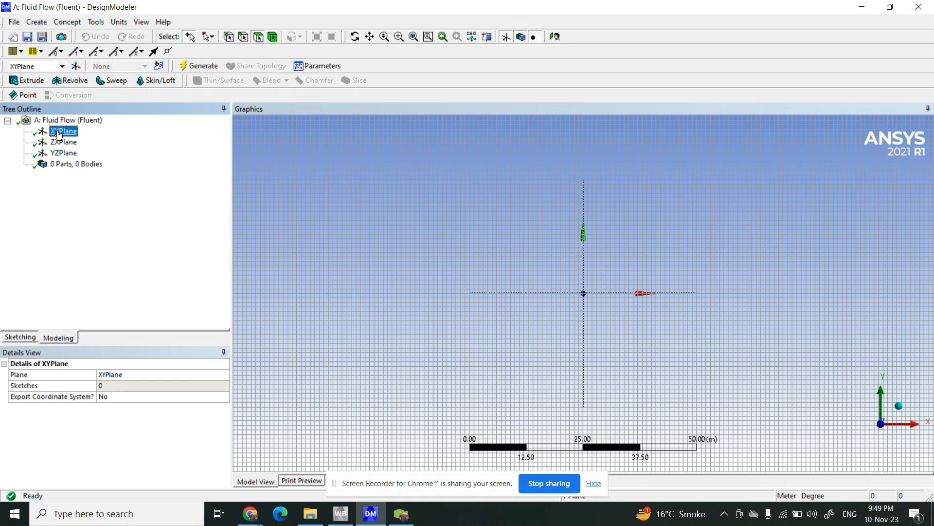
Step: Turn the XYPlane sketch grid's 2D display off and on again, and examine its snap and major spacing settings
{"action": "left_click", "coordinate": [30, 339]}
{"action": "left_click", "coordinate": [115, 322]}
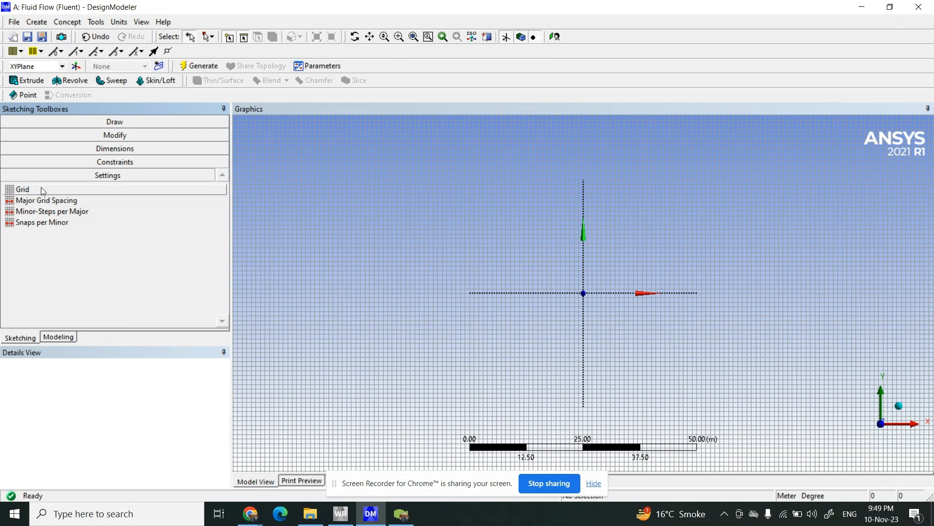
{"action": "left_click", "coordinate": [41, 189]}
{"action": "left_click", "coordinate": [190, 189]}
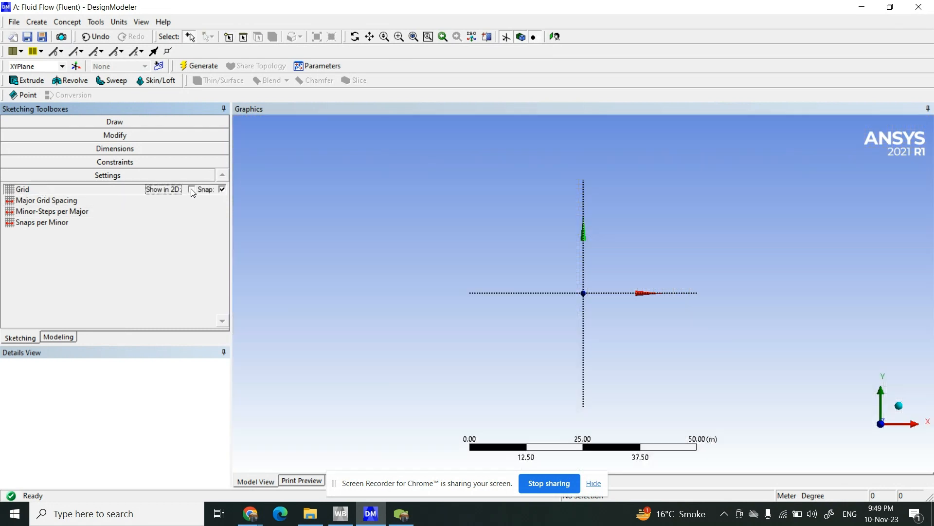
{"action": "left_click", "coordinate": [191, 188]}
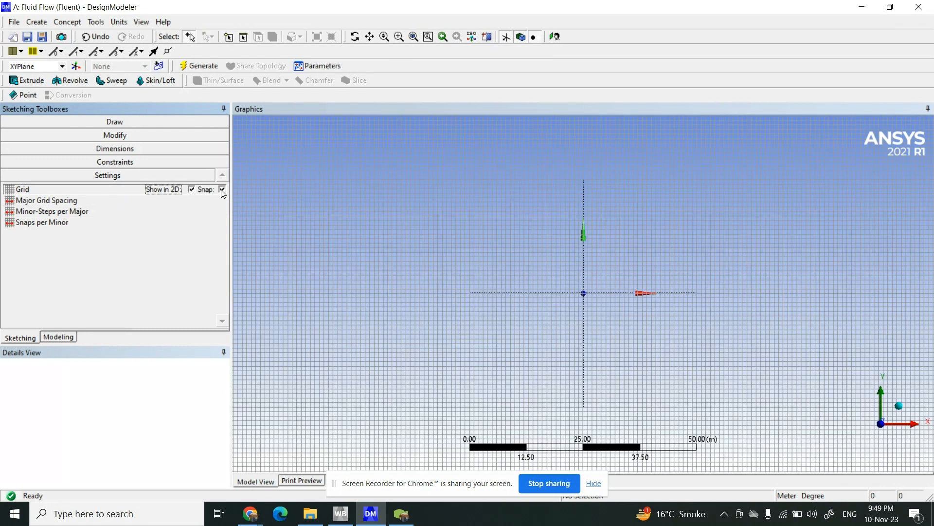
{"action": "left_click", "coordinate": [223, 190]}
{"action": "left_click", "coordinate": [83, 199]}
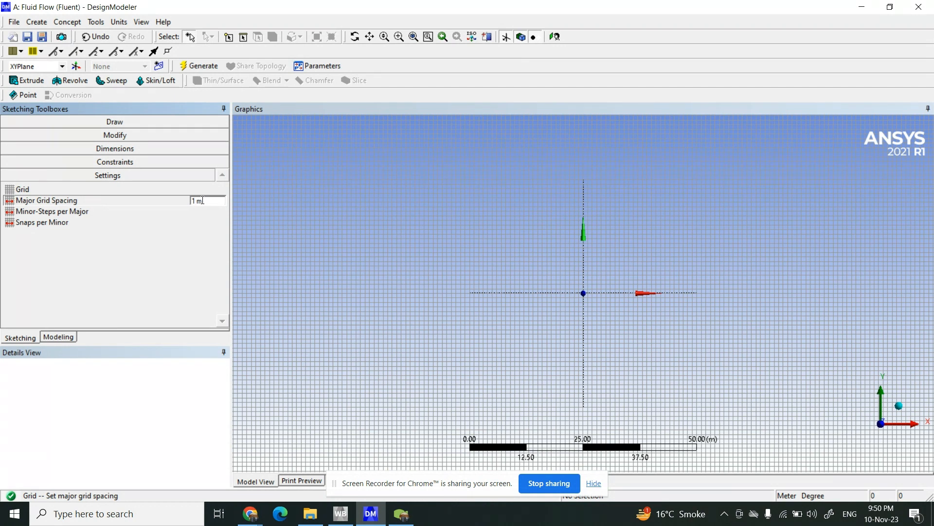
{"action": "left_click_drag", "start_coordinate": [203, 201], "coordinate": [185, 201]}
Step: Try 20 minor steps per major grid spacing on XYPlane, and set the value back to 10
{"action": "left_click", "coordinate": [84, 214]}
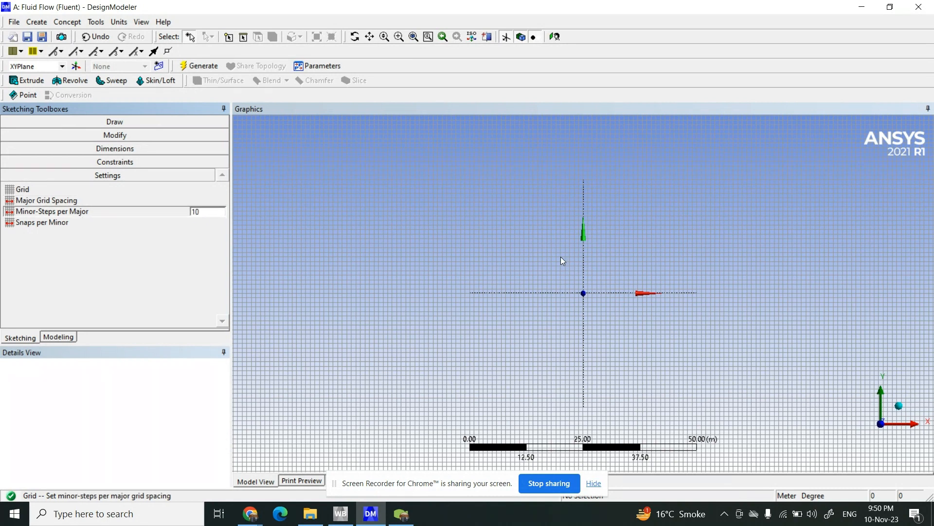
{"action": "scroll", "coordinate": [561, 256], "scroll_direction": "up", "scroll_amount": 15}
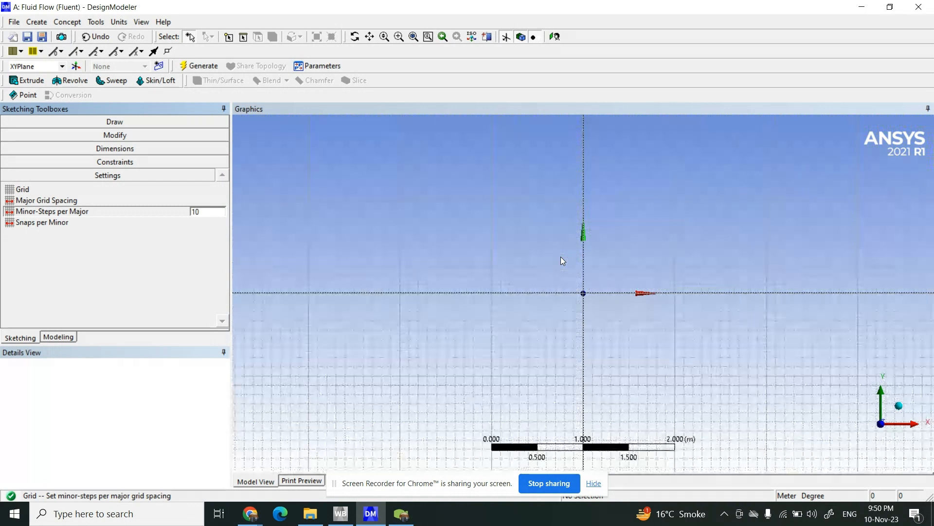
{"action": "scroll", "coordinate": [560, 256], "scroll_direction": "up", "scroll_amount": 2}
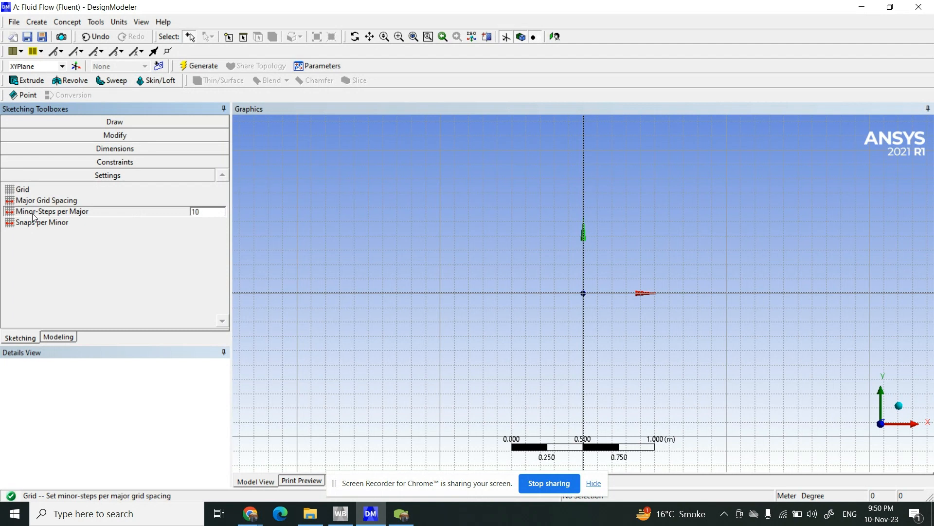
{"action": "double_click", "coordinate": [195, 212]}
{"action": "type", "text": "20"}
{"action": "key", "text": "Return"}
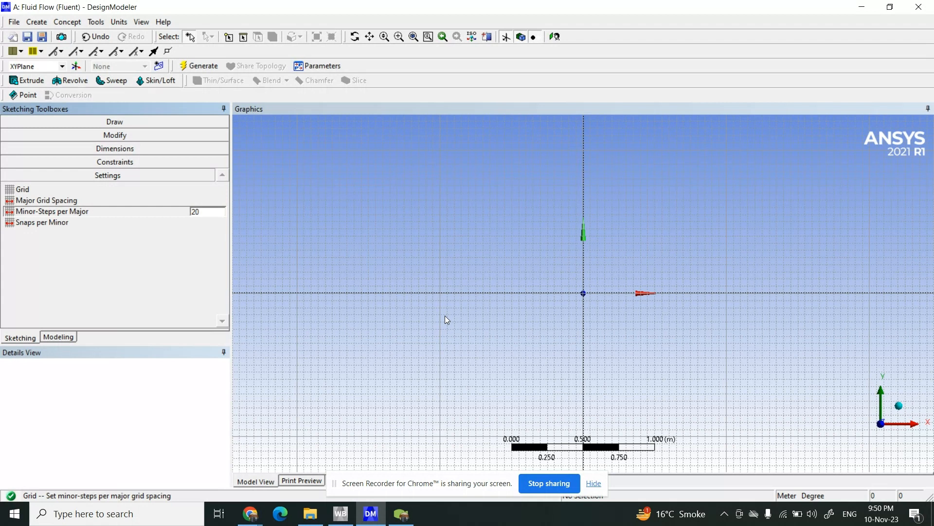
{"action": "double_click", "coordinate": [195, 212]}
{"action": "type", "text": "10"}
{"action": "key", "text": "Return"}
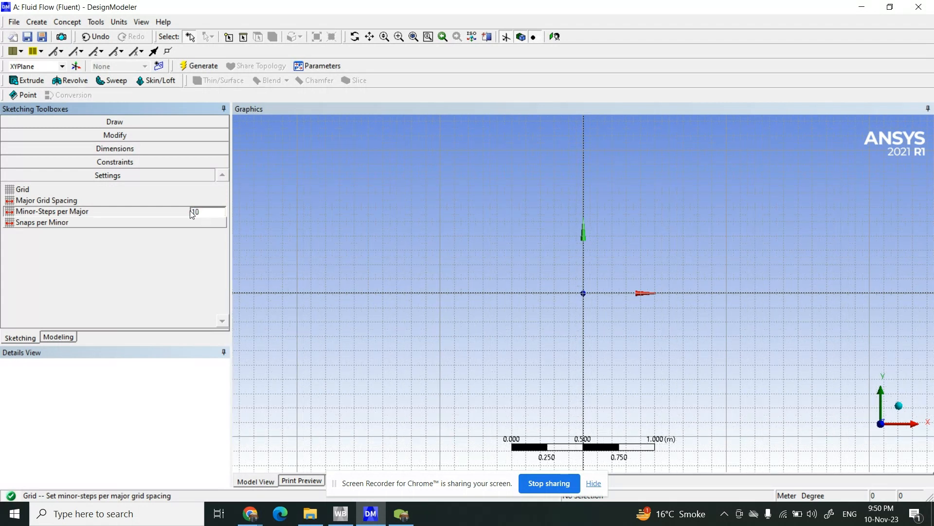
Step: Compare the axis orientations of the XY, ZX and YZ planes in the model, ending on ZXPlane
{"action": "left_click", "coordinate": [58, 337]}
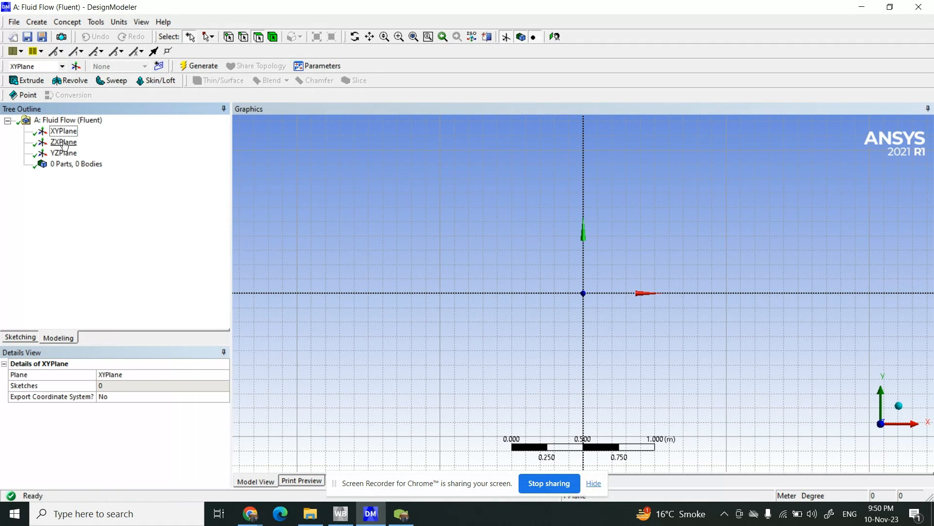
{"action": "left_click", "coordinate": [59, 142]}
{"action": "left_click", "coordinate": [59, 150]}
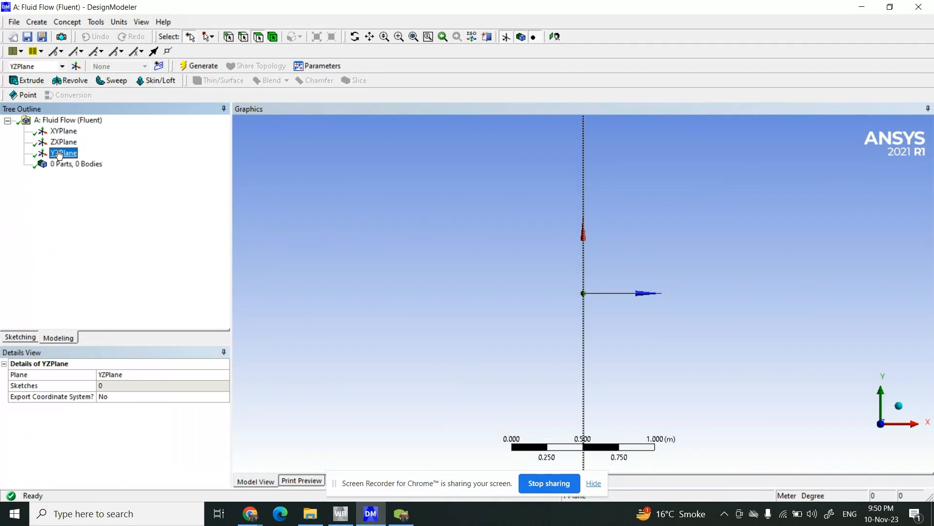
{"action": "left_click", "coordinate": [60, 144]}
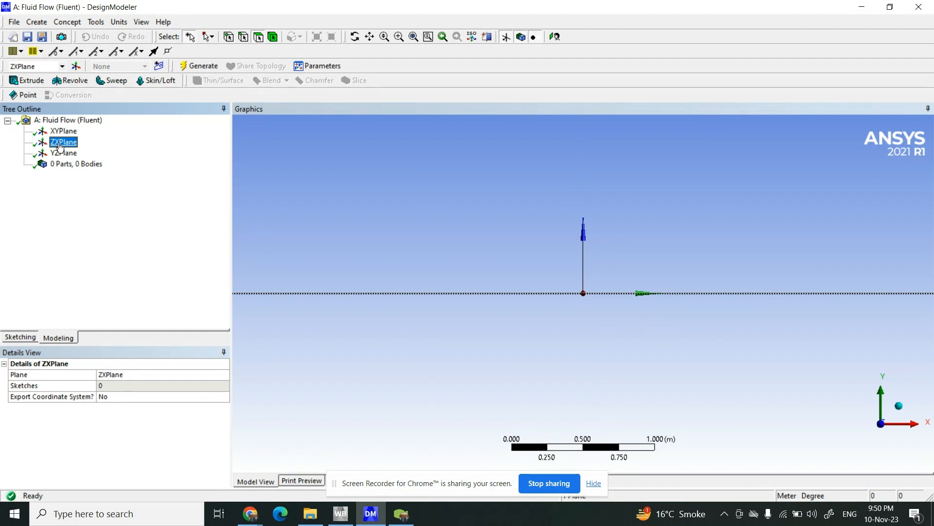
{"action": "left_click", "coordinate": [63, 132]}
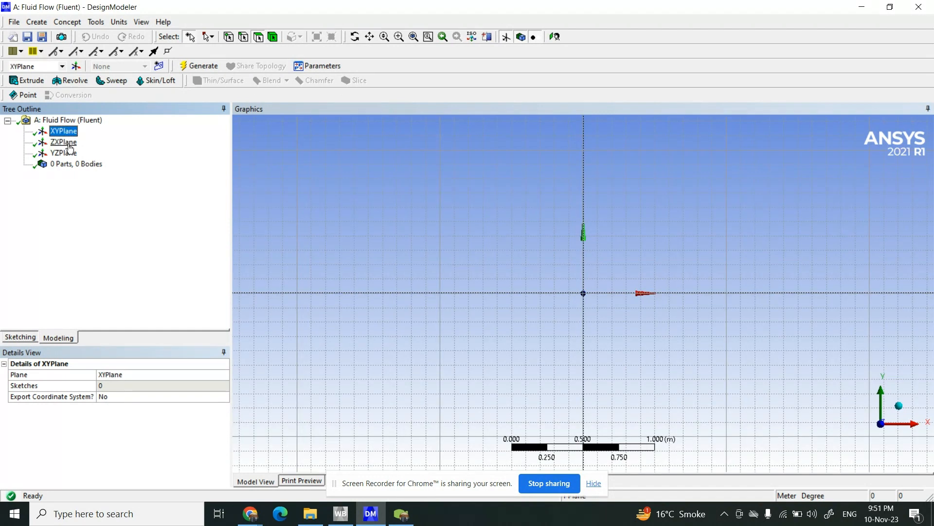
{"action": "left_click", "coordinate": [69, 142]}
{"action": "left_click", "coordinate": [68, 152]}
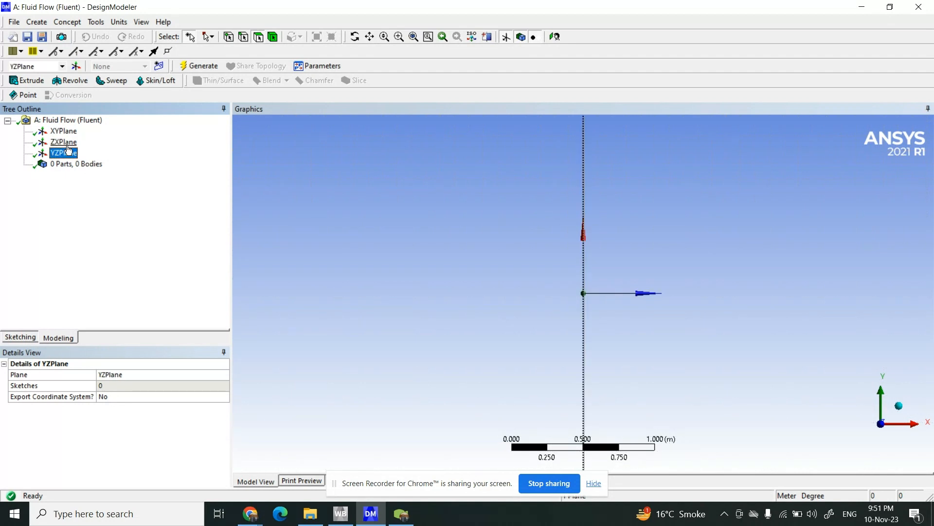
{"action": "left_click", "coordinate": [68, 146]}
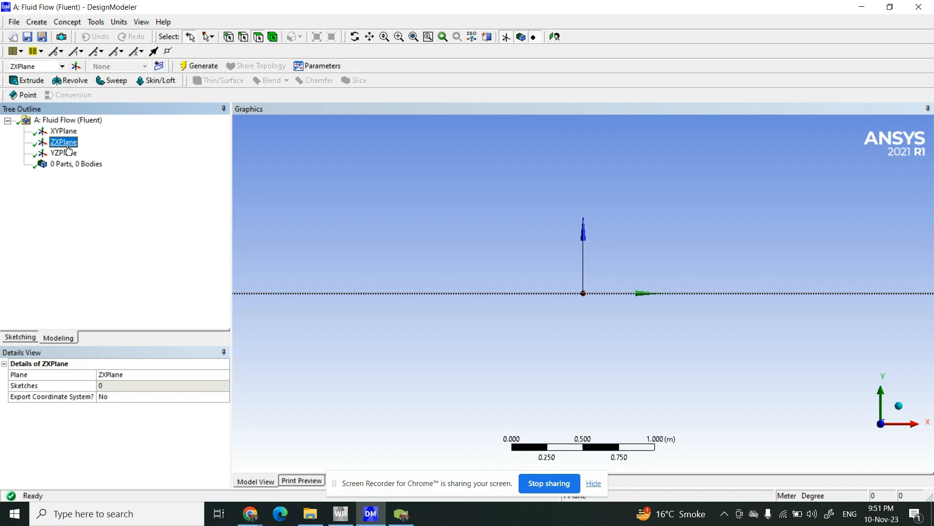
Step: View the available sketching tools with ZXPlane active and with XYPlane active, returning to modeling mode each time
{"action": "left_click", "coordinate": [22, 337]}
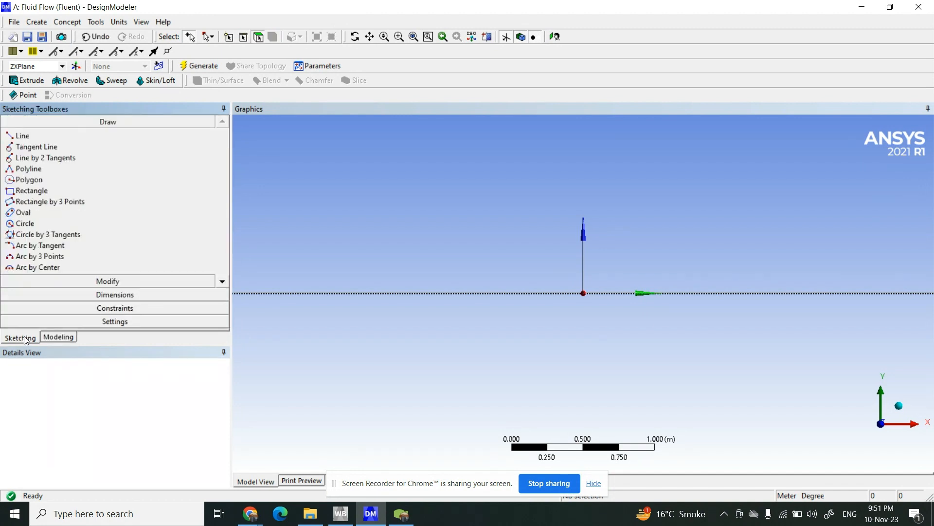
{"action": "left_click", "coordinate": [54, 337]}
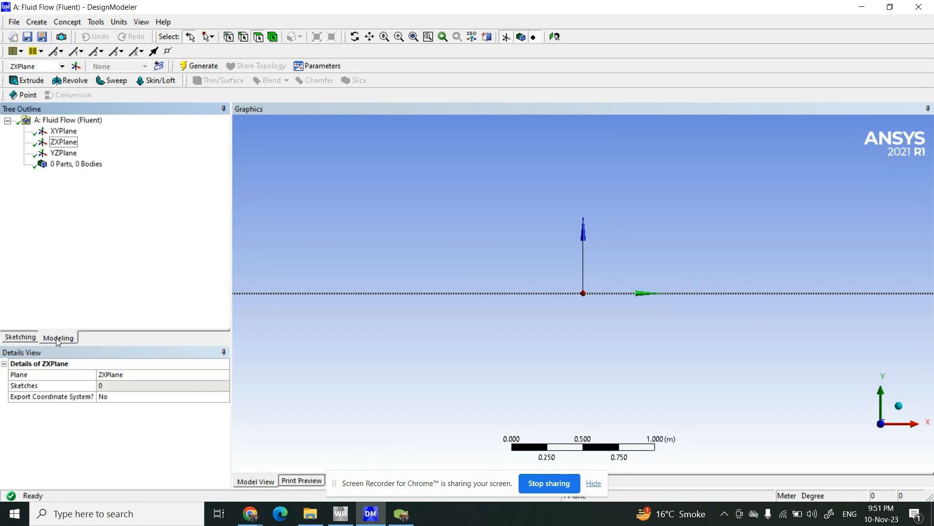
{"action": "left_click", "coordinate": [64, 132]}
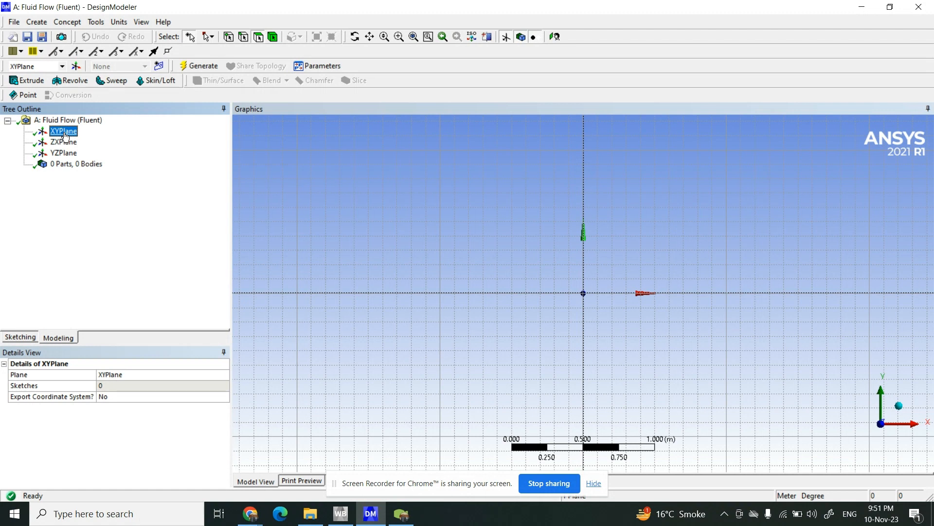
{"action": "left_click", "coordinate": [24, 338]}
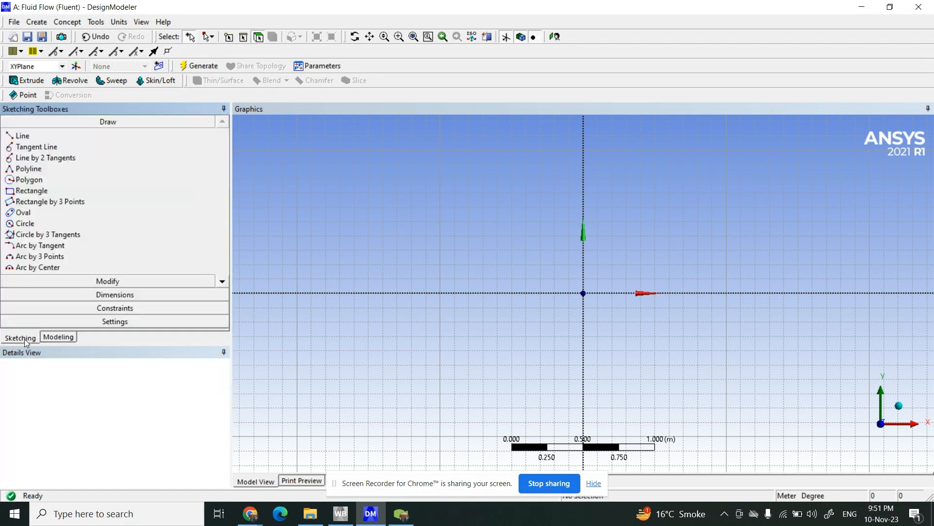
{"action": "left_click", "coordinate": [56, 337]}
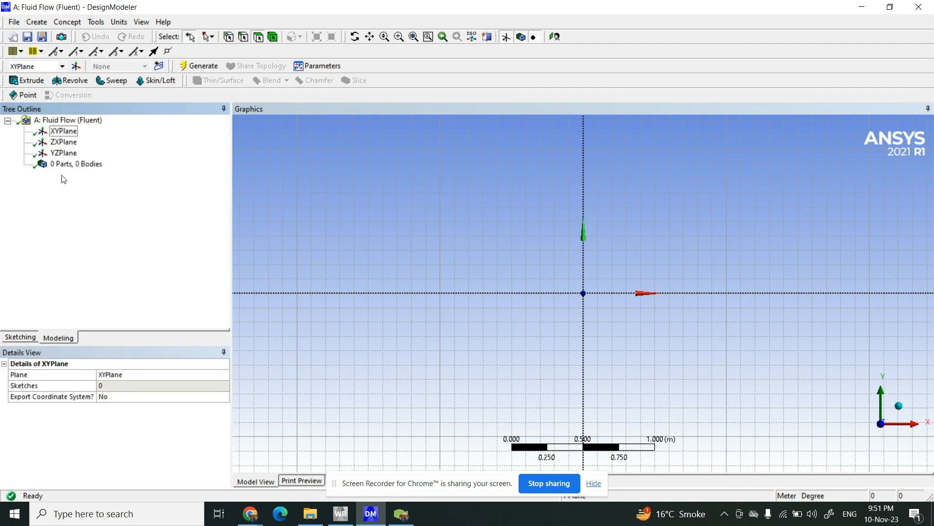
Step: Select XYPlane and orient the view to look straight at it, close enough to distinguish the minor grid lines
{"action": "left_click", "coordinate": [63, 131]}
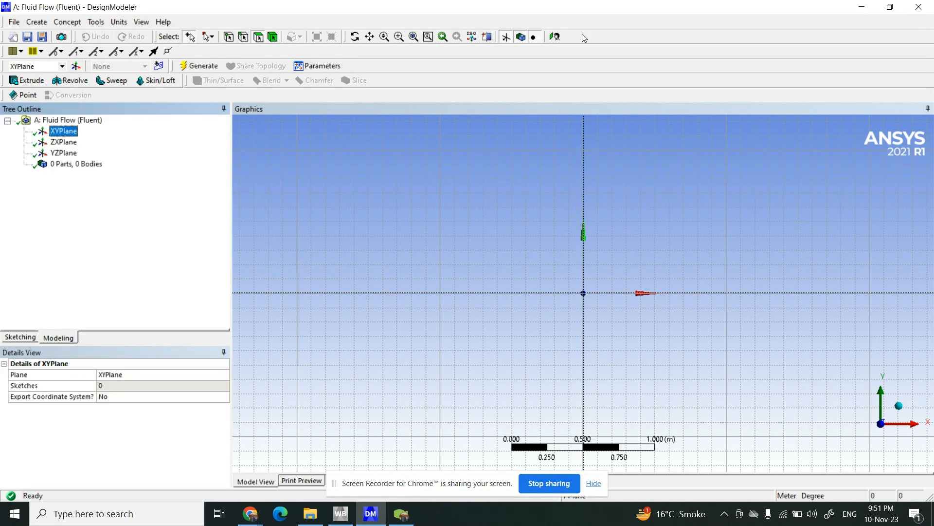
{"action": "left_click", "coordinate": [554, 37]}
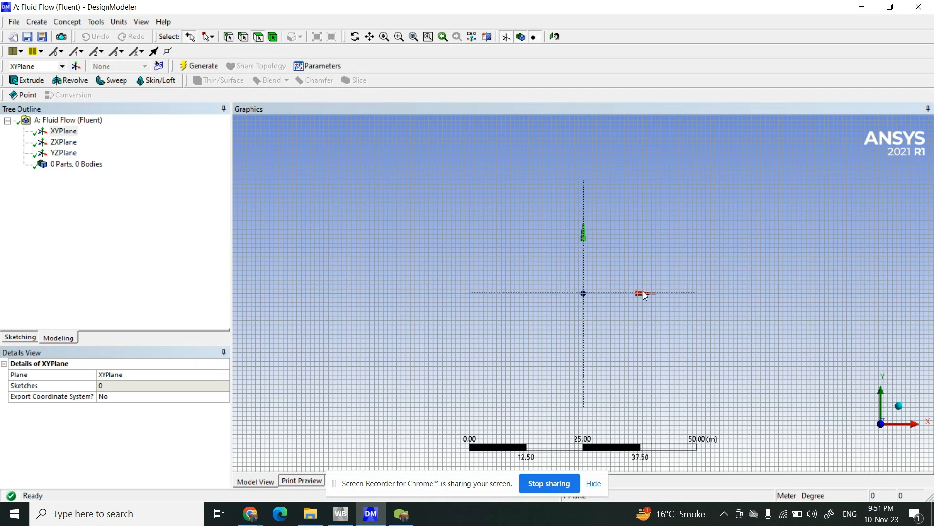
{"action": "scroll", "coordinate": [623, 278], "scroll_direction": "up", "scroll_amount": 10}
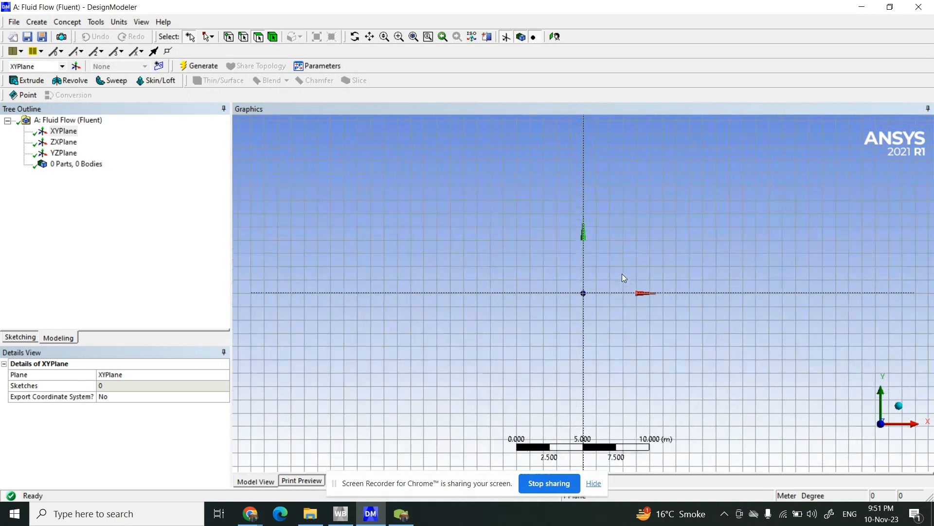
{"action": "scroll", "coordinate": [622, 273], "scroll_direction": "up", "scroll_amount": 3}
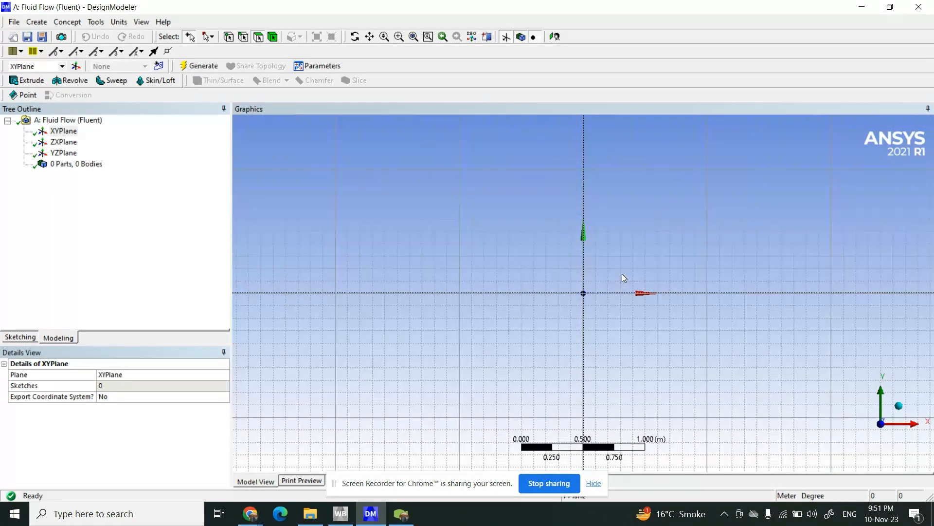
Step: Create a new sketch on XYPlane and make it the active sketch
{"action": "right_click", "coordinate": [671, 220]}
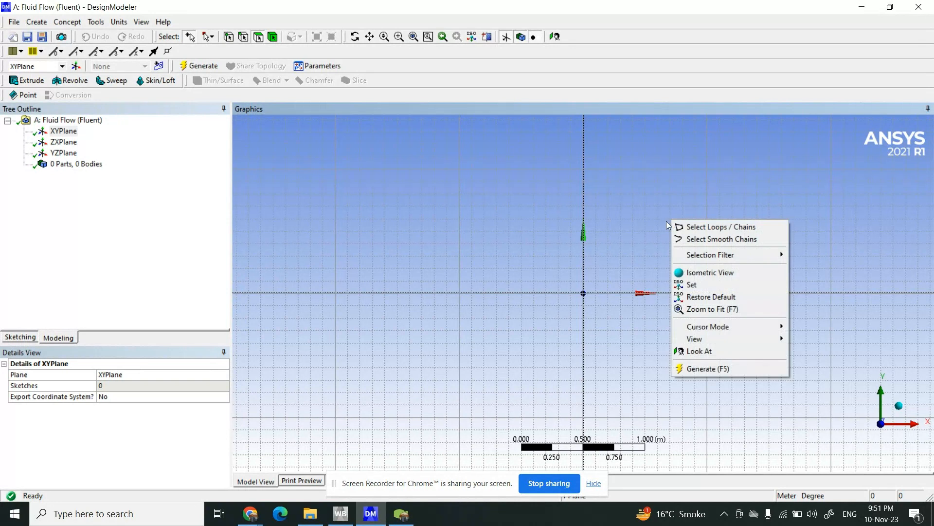
{"action": "left_click", "coordinate": [667, 222]}
{"action": "left_click", "coordinate": [375, 36]}
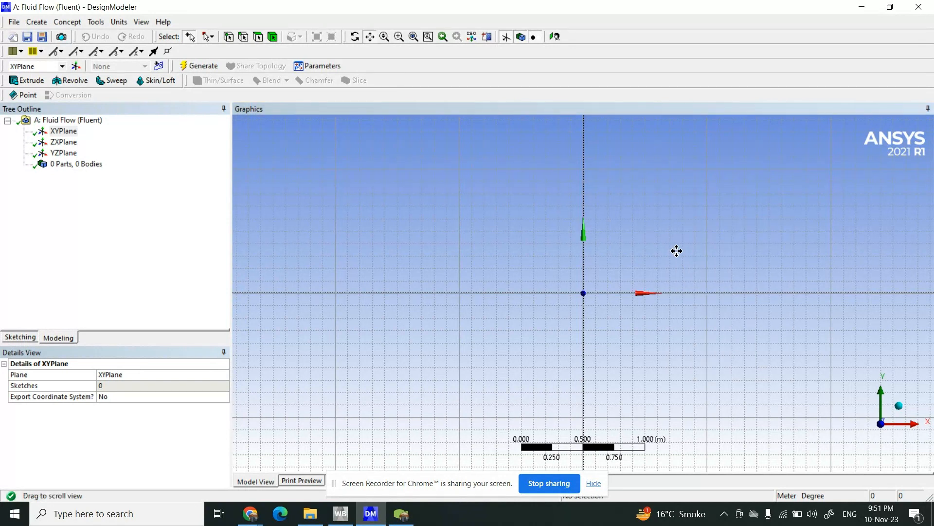
{"action": "left_click_drag", "start_coordinate": [676, 250], "coordinate": [481, 243]}
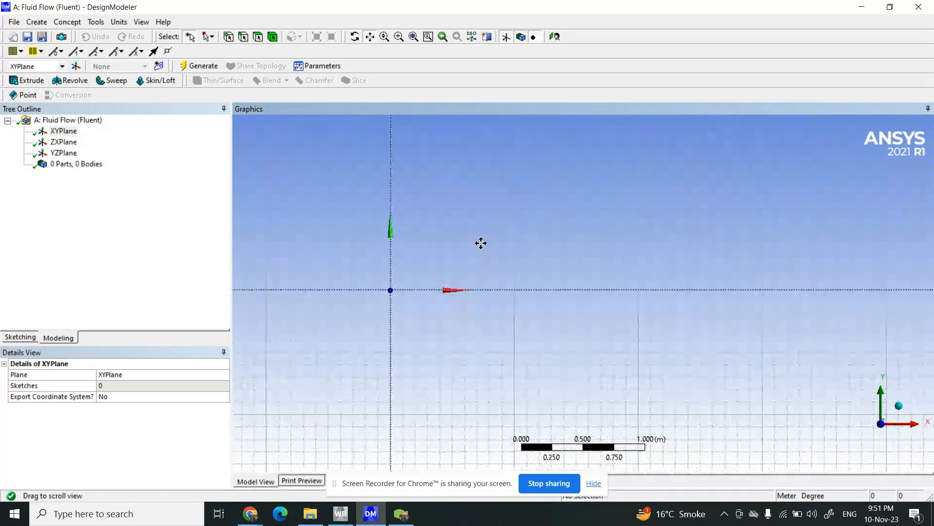
{"action": "left_click", "coordinate": [354, 224]}
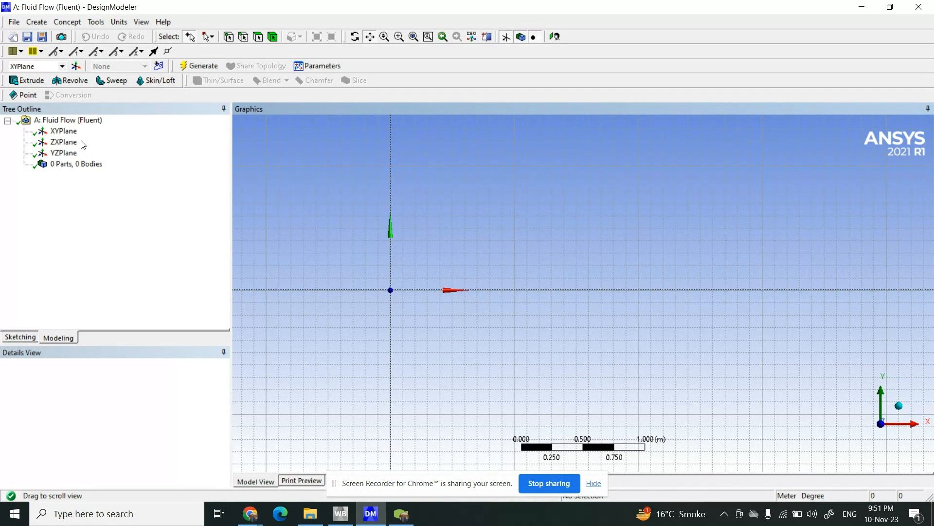
{"action": "left_click", "coordinate": [68, 133]}
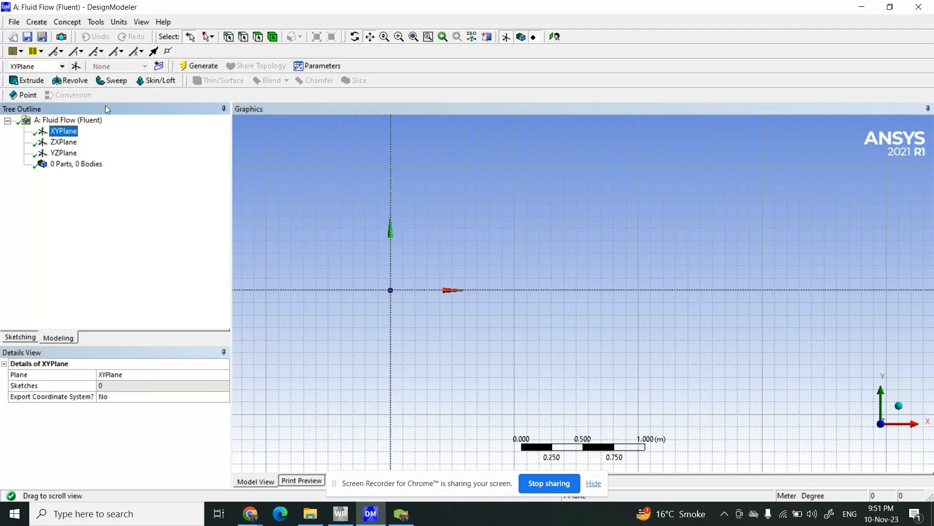
{"action": "left_click", "coordinate": [158, 69]}
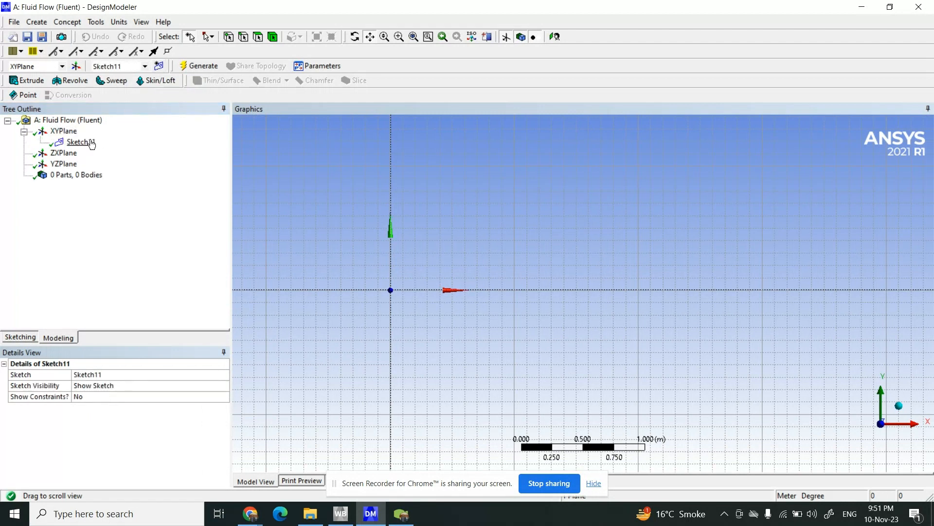
{"action": "left_click", "coordinate": [87, 142]}
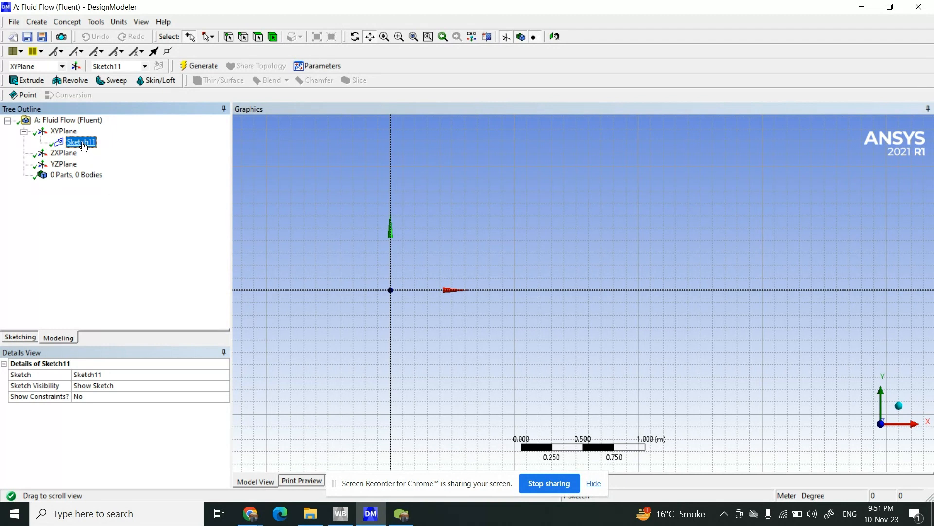
Step: Draw an open-ended U-shaped polyline in the new sketch through (0, 0.5), the origin, (1, 0) and (1, 0.5) m
{"action": "left_click", "coordinate": [20, 337]}
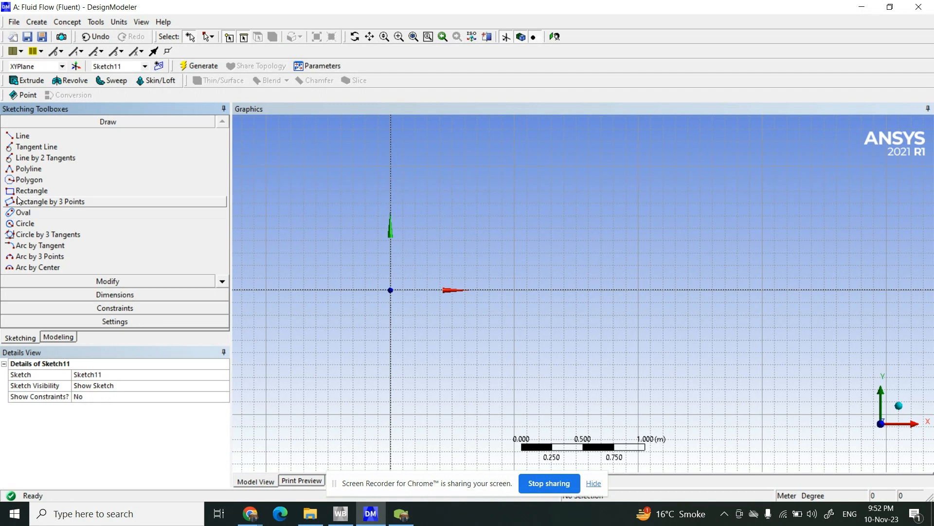
{"action": "left_click", "coordinate": [29, 170]}
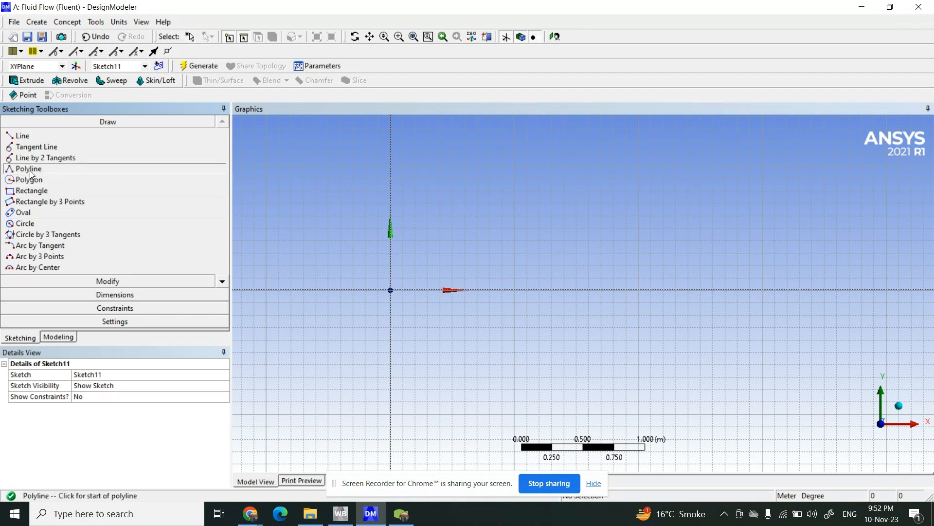
{"action": "left_click", "coordinate": [391, 225]}
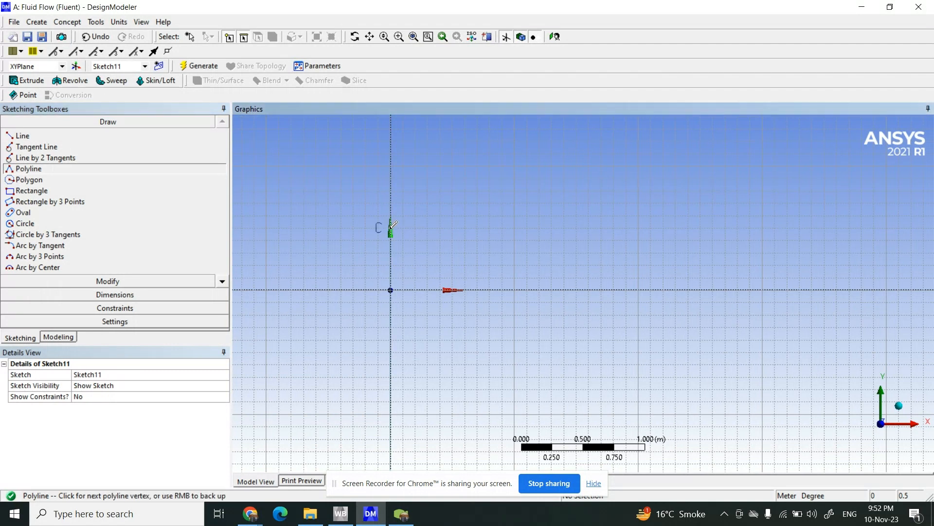
{"action": "left_click", "coordinate": [391, 290]}
{"action": "left_click", "coordinate": [515, 290]}
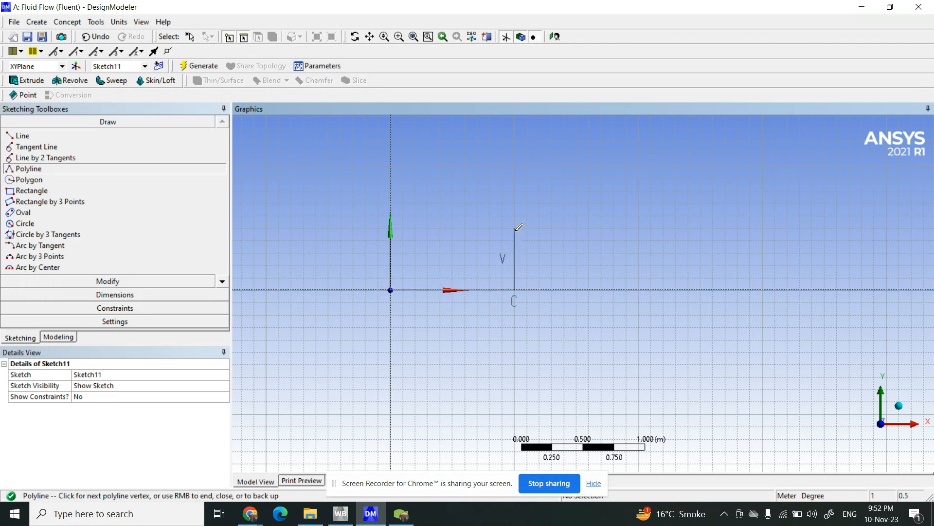
{"action": "key", "text": "Escape"}
{"action": "right_click", "coordinate": [515, 230]}
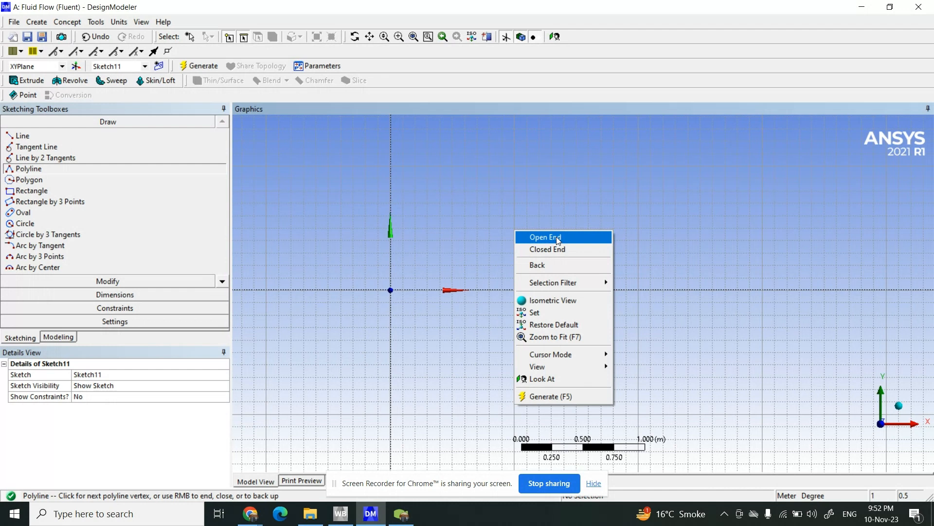
{"action": "left_click", "coordinate": [556, 236]}
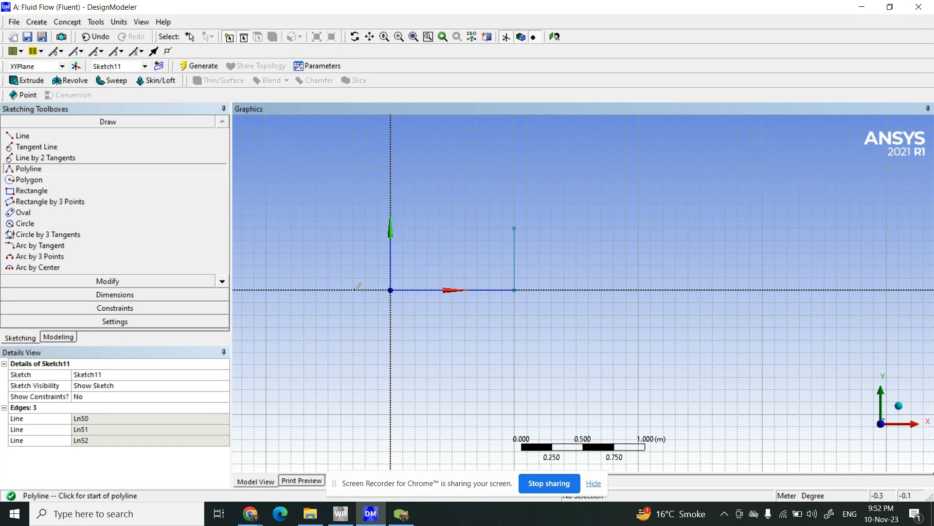
Step: Extrude the U-shaped sketch by a fixed 0.5 m in the normal direction, using Add Material, and generate the body
{"action": "left_click", "coordinate": [53, 337]}
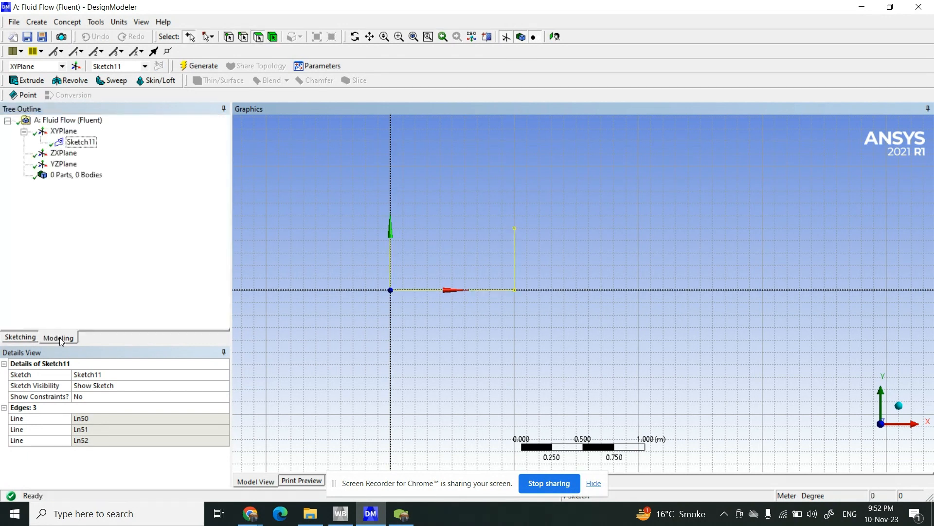
{"action": "left_click", "coordinate": [84, 143]}
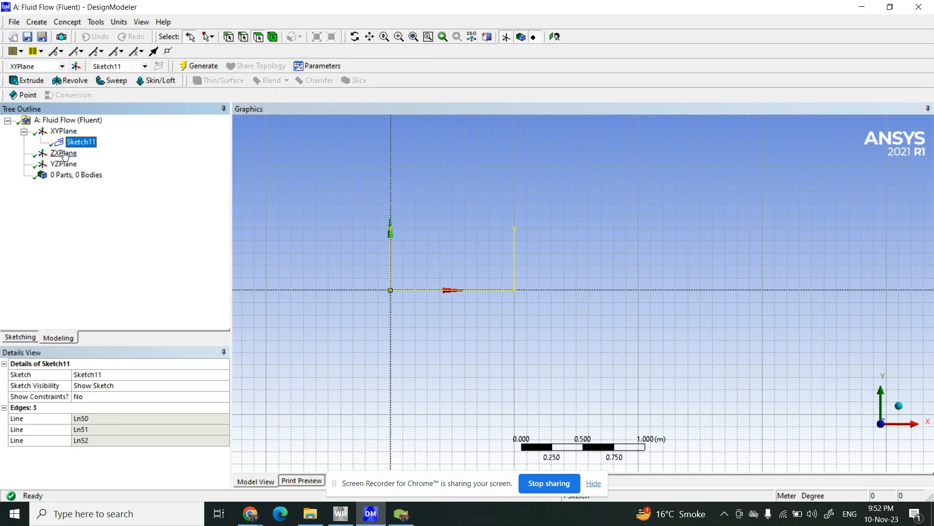
{"action": "left_click", "coordinate": [31, 82]}
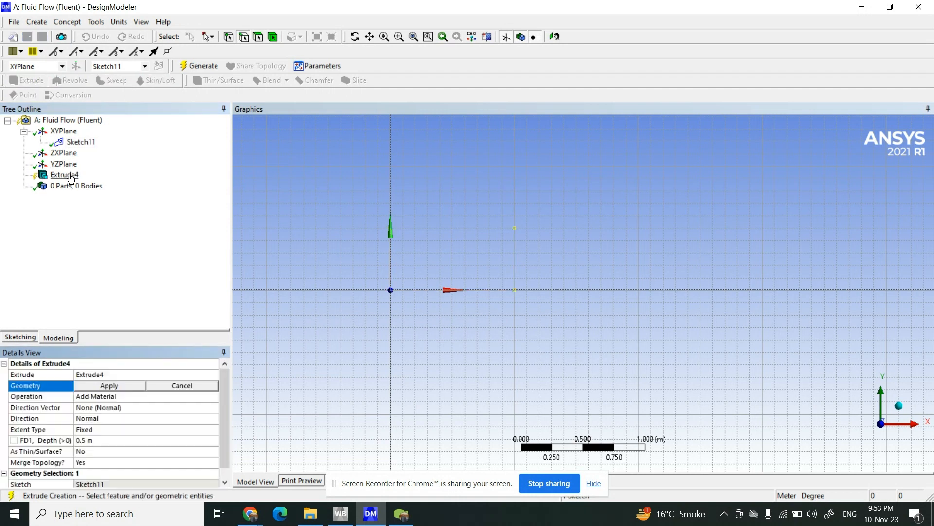
{"action": "left_click", "coordinate": [71, 178]}
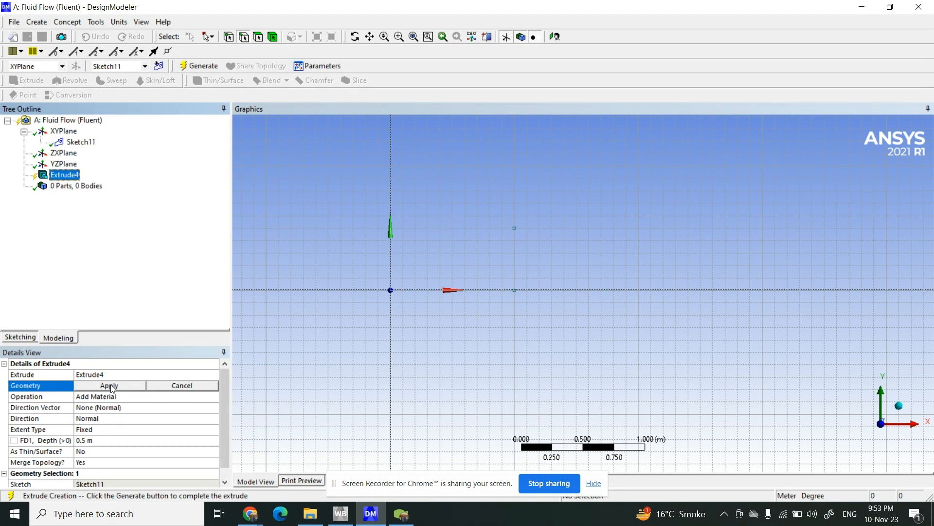
{"action": "left_click", "coordinate": [80, 143]}
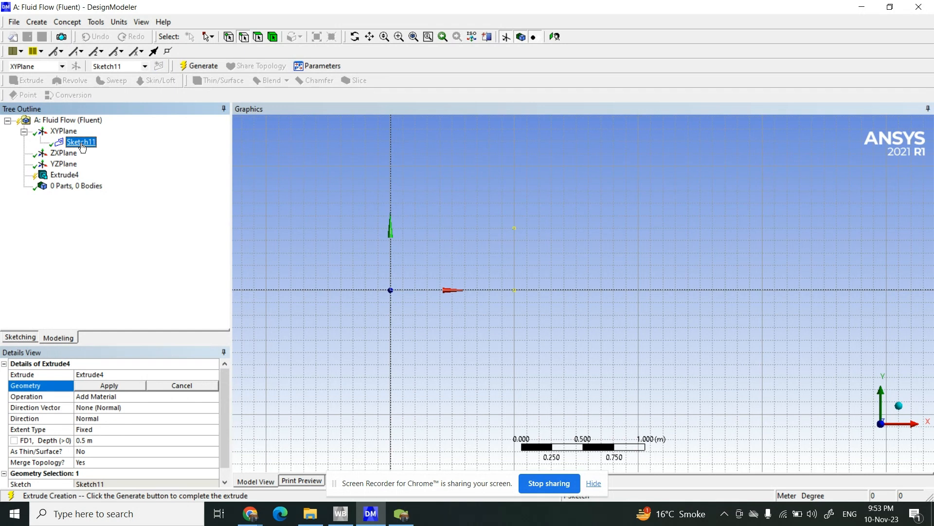
{"action": "left_click", "coordinate": [111, 385]}
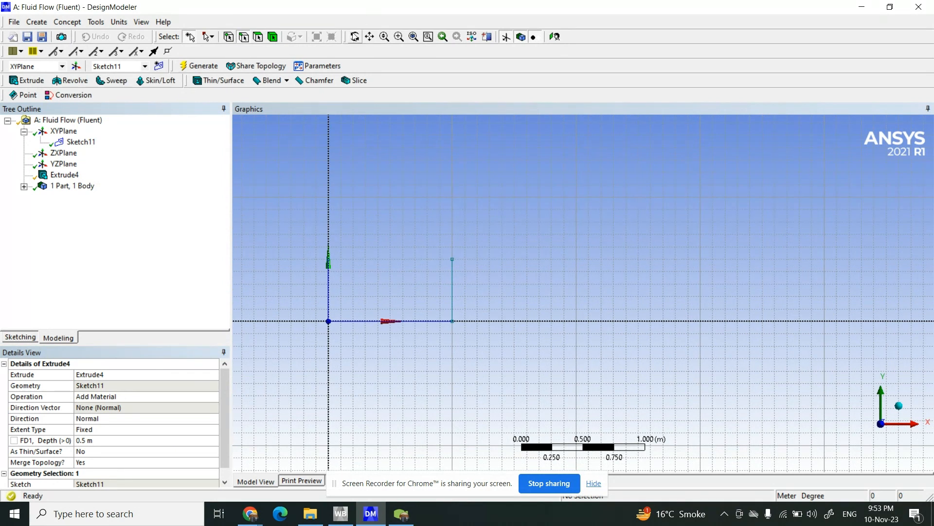
Step: Set the extrusion depth to 5 m, regenerate the channel and inspect it from several angles
{"action": "left_click", "coordinate": [355, 36]}
{"action": "left_click_drag", "start_coordinate": [412, 246], "coordinate": [560, 292]}
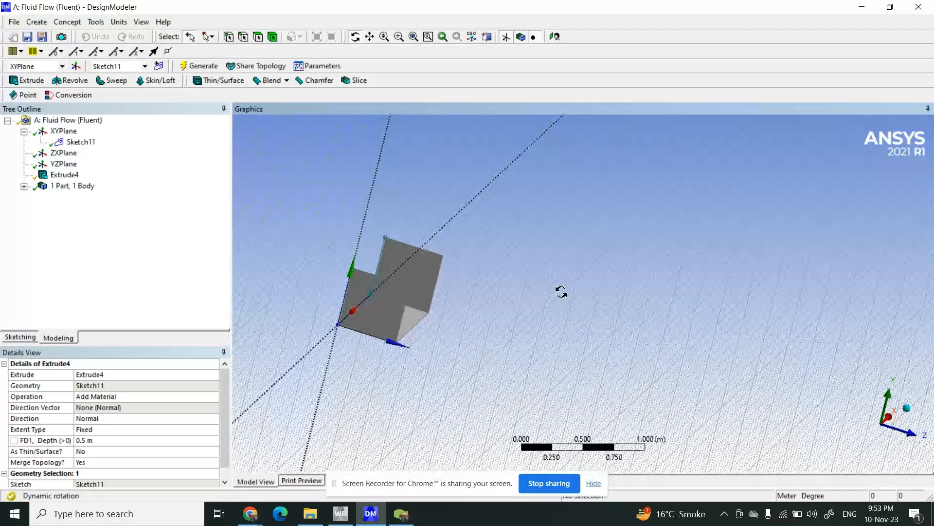
{"action": "left_click", "coordinate": [93, 441]}
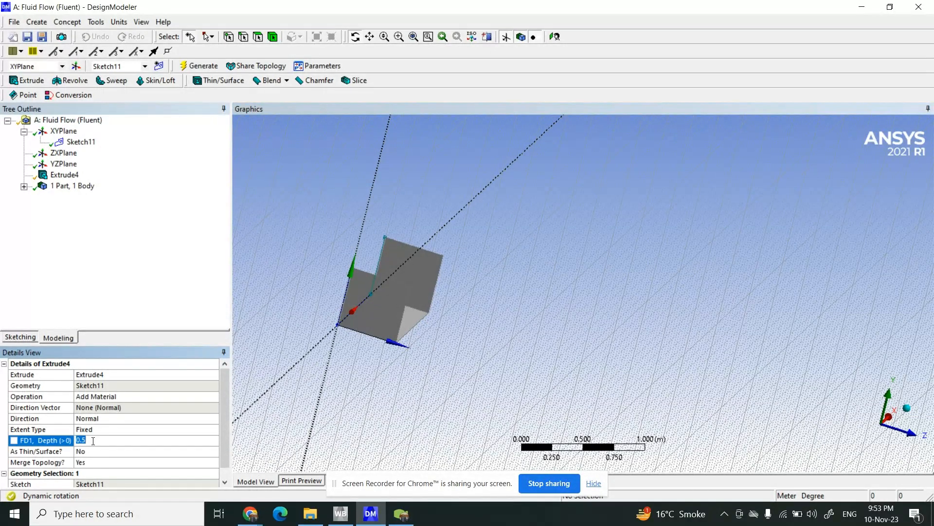
{"action": "type", "text": "5"}
{"action": "key", "text": "Return"}
{"action": "left_click", "coordinate": [198, 65]}
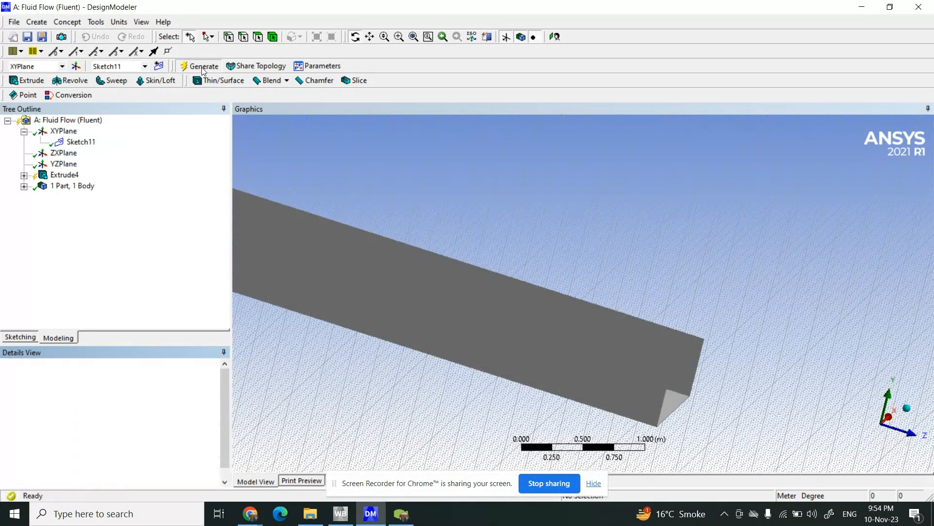
{"action": "scroll", "coordinate": [420, 243], "scroll_direction": "down", "scroll_amount": 5}
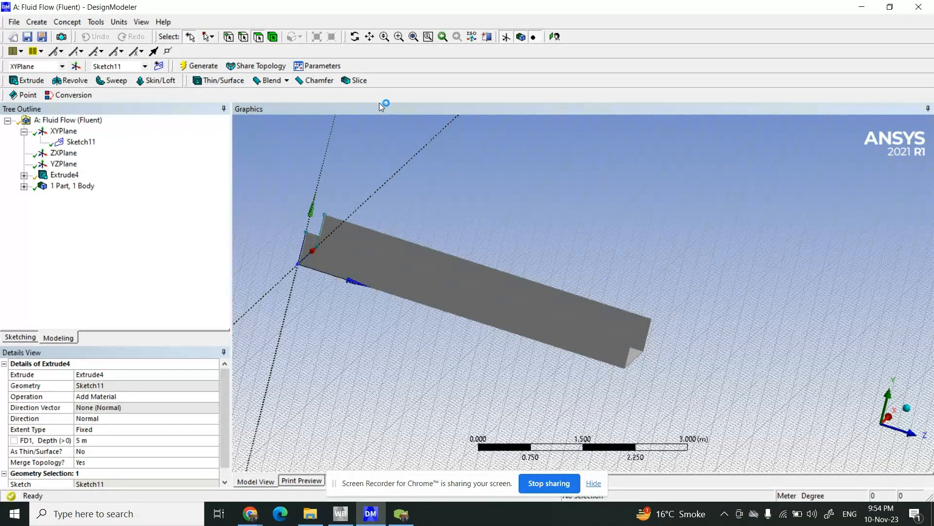
{"action": "left_click", "coordinate": [355, 37]}
{"action": "left_click_drag", "start_coordinate": [575, 319], "coordinate": [782, 301]}
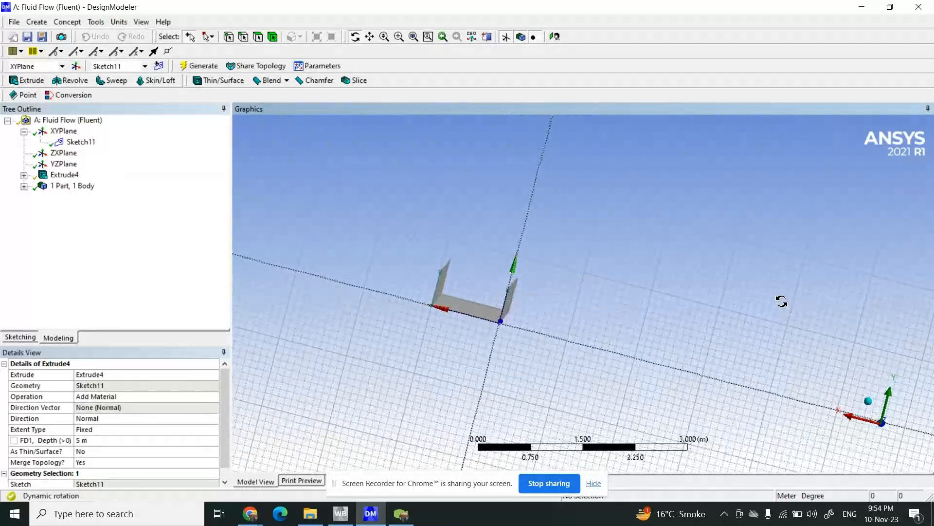
Step: Reopen the extrusion's base sketch for editing and delete all three of its lines
{"action": "left_click", "coordinate": [72, 141]}
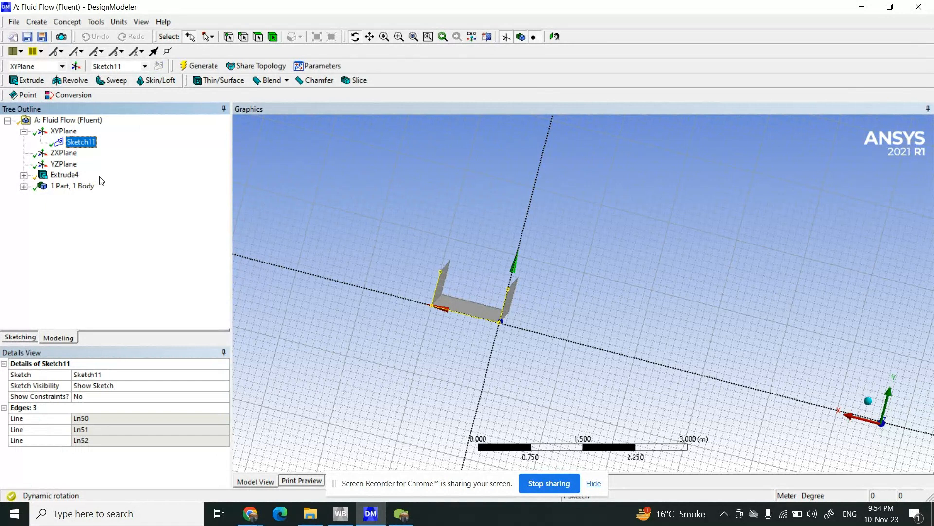
{"action": "left_click", "coordinate": [65, 175]}
{"action": "left_click", "coordinate": [79, 141]}
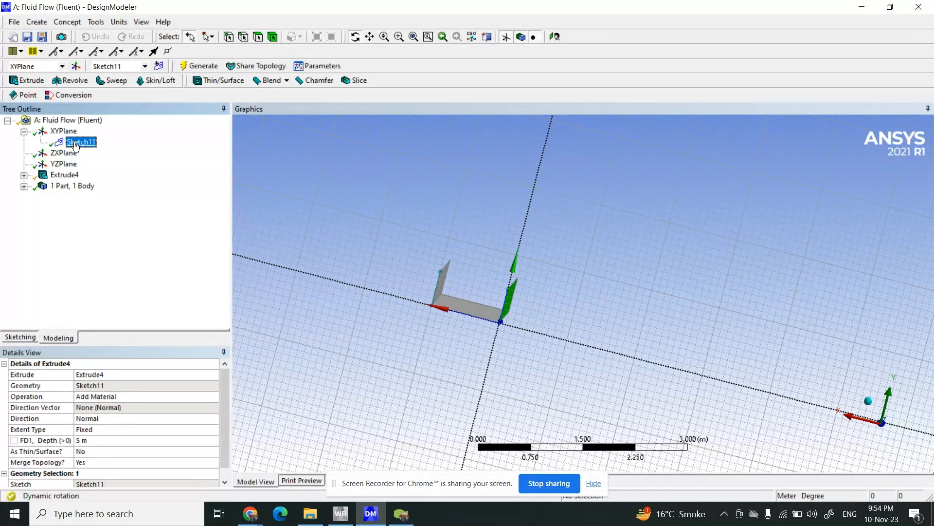
{"action": "left_click", "coordinate": [26, 336]}
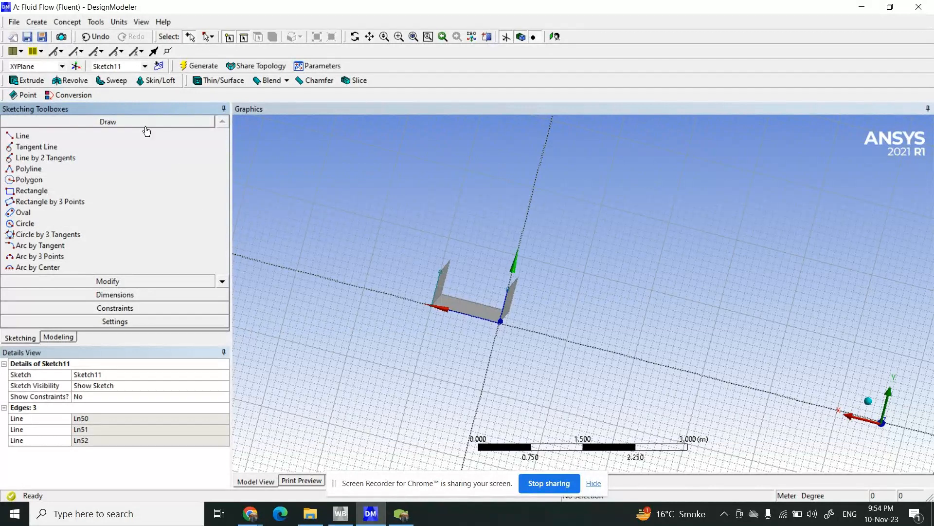
{"action": "left_click", "coordinate": [70, 335]}
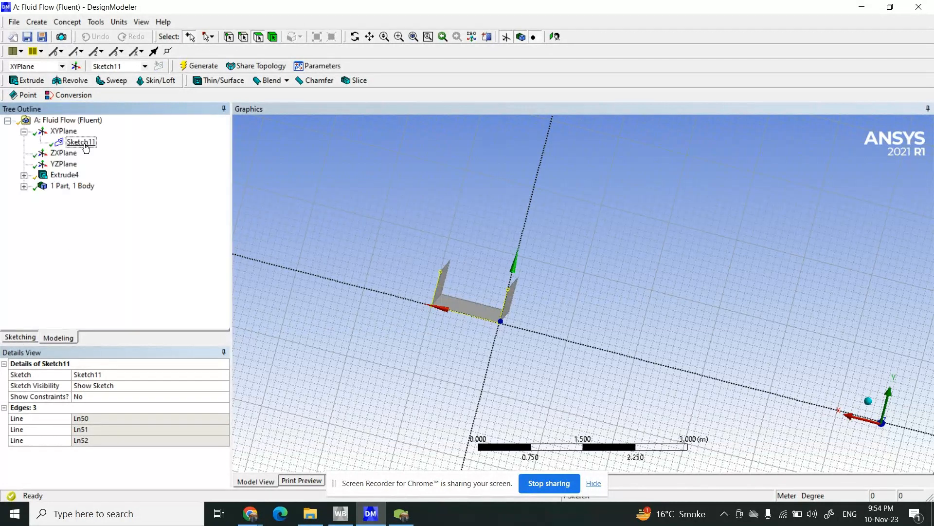
{"action": "left_click", "coordinate": [80, 142]}
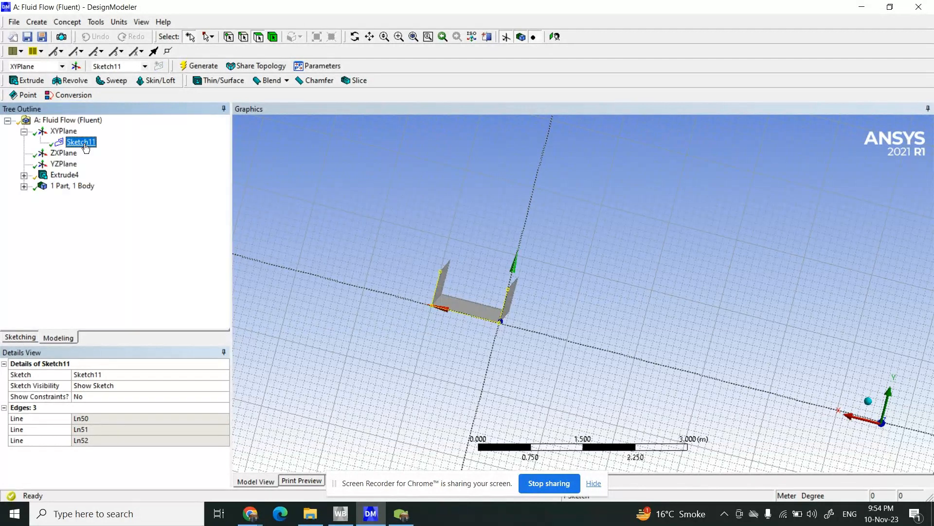
{"action": "left_click", "coordinate": [23, 337]}
{"action": "left_click", "coordinate": [104, 282]}
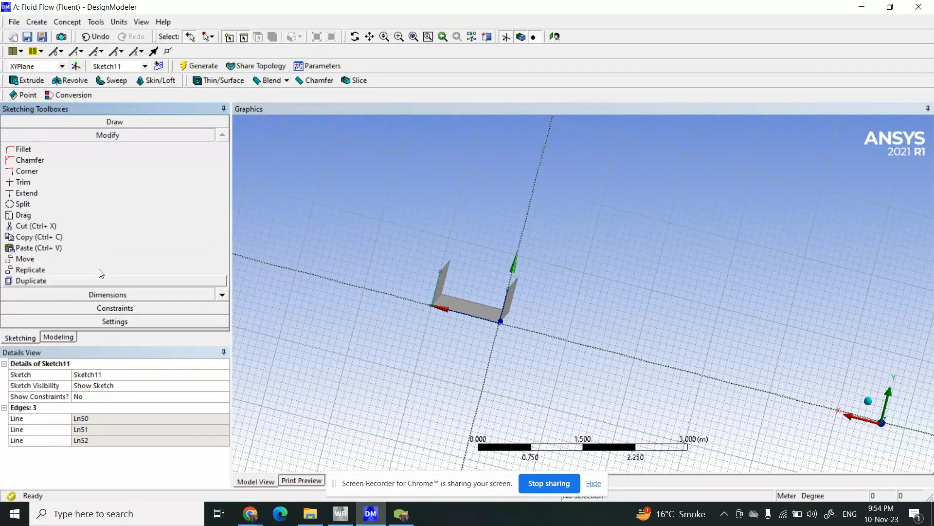
{"action": "left_click", "coordinate": [433, 289]}
{"action": "left_click", "coordinate": [464, 317]}
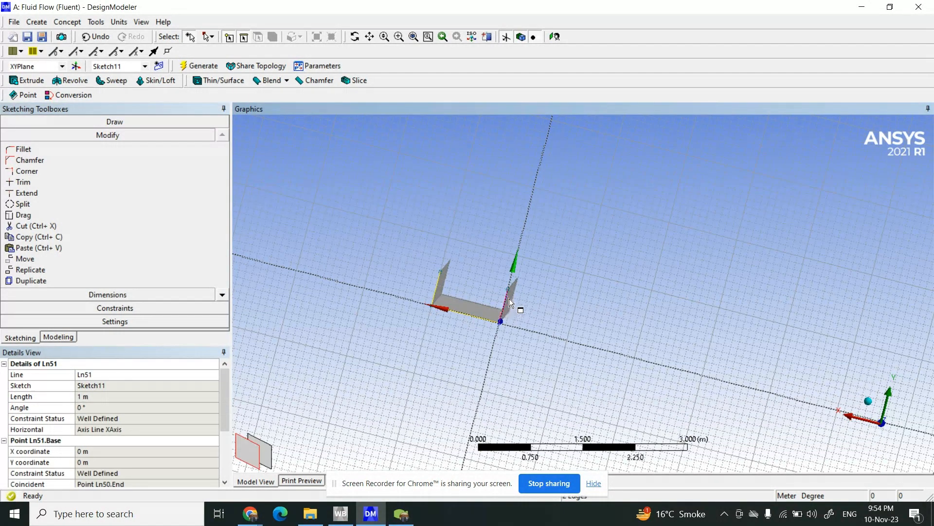
{"action": "left_click", "coordinate": [505, 298]}
{"action": "left_click", "coordinate": [506, 303]}
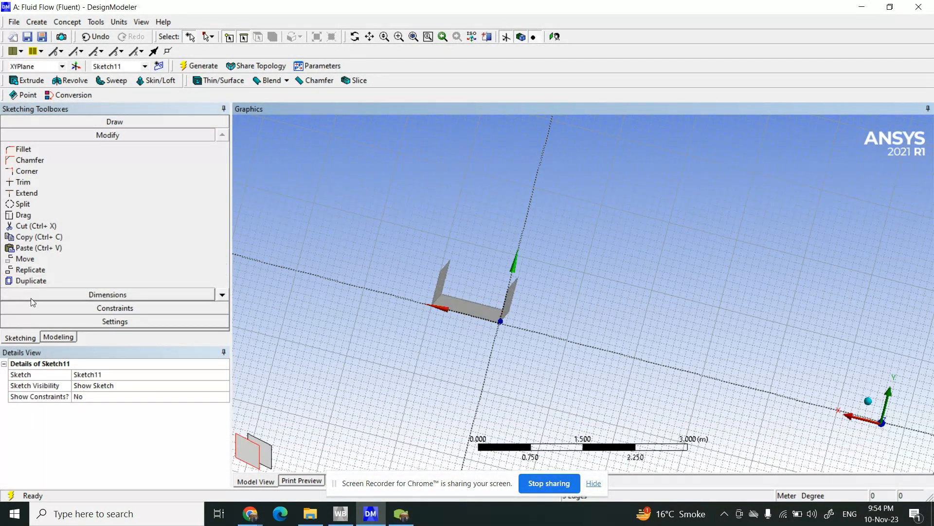
Step: Redraw the emptied sketch as an open-ended U-shaped polyline through (1, 1), (1, 0), the origin and (0, 1) m
{"action": "left_click", "coordinate": [52, 338]}
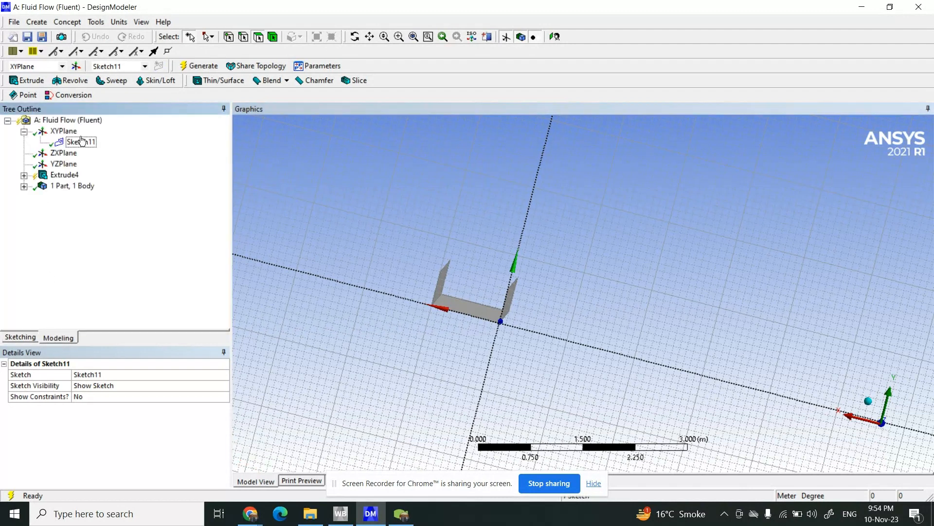
{"action": "left_click", "coordinate": [19, 338]}
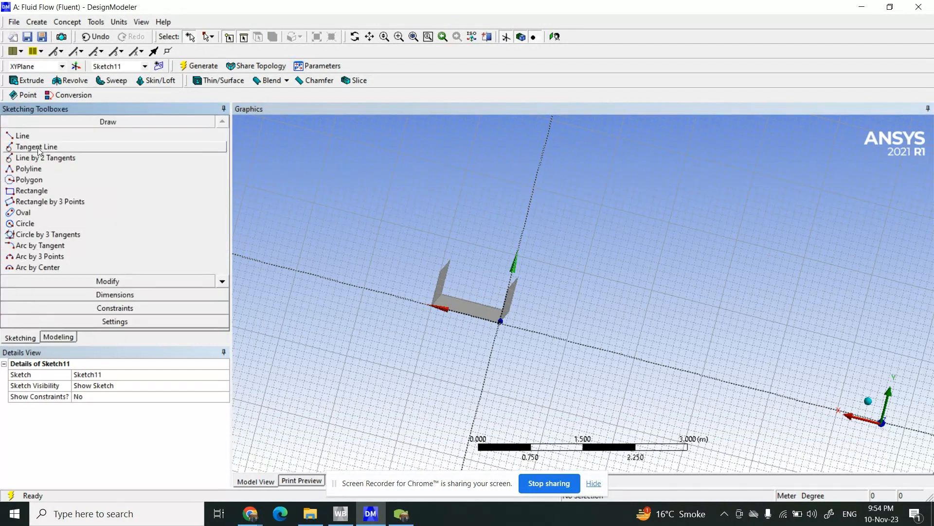
{"action": "left_click", "coordinate": [37, 170]}
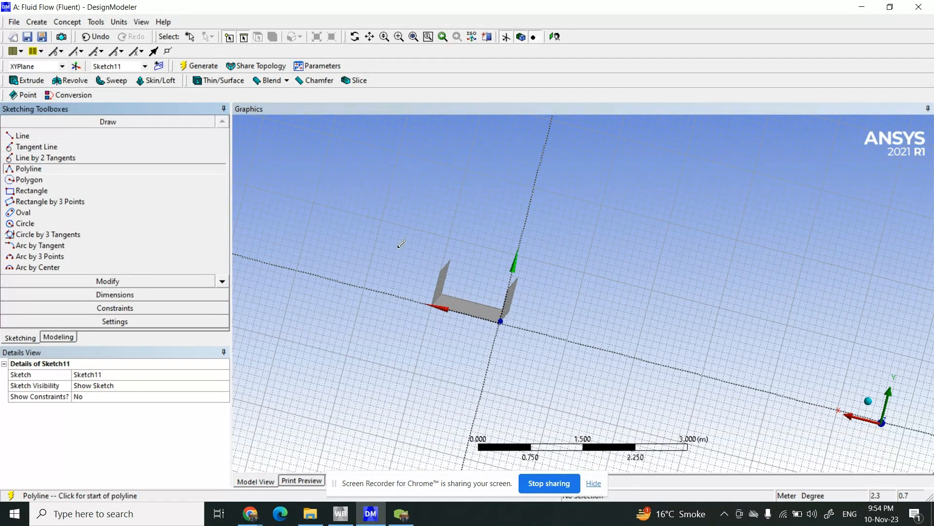
{"action": "left_click", "coordinate": [448, 237]}
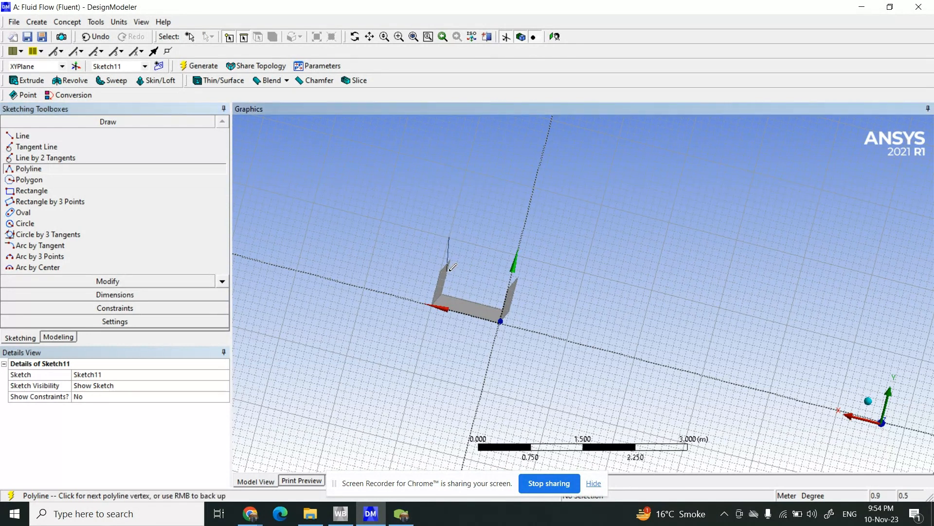
{"action": "left_click", "coordinate": [433, 305]}
{"action": "left_click", "coordinate": [501, 321]}
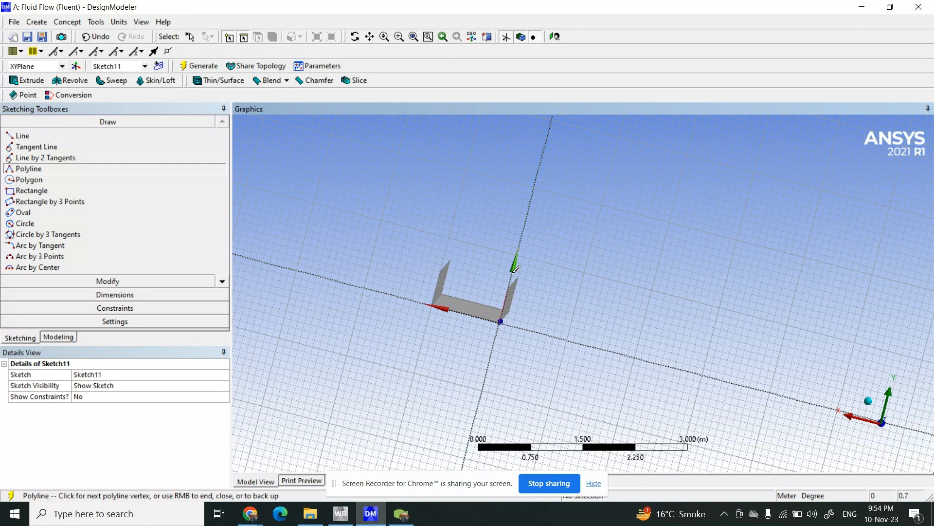
{"action": "left_click", "coordinate": [518, 252]}
{"action": "right_click", "coordinate": [519, 252]}
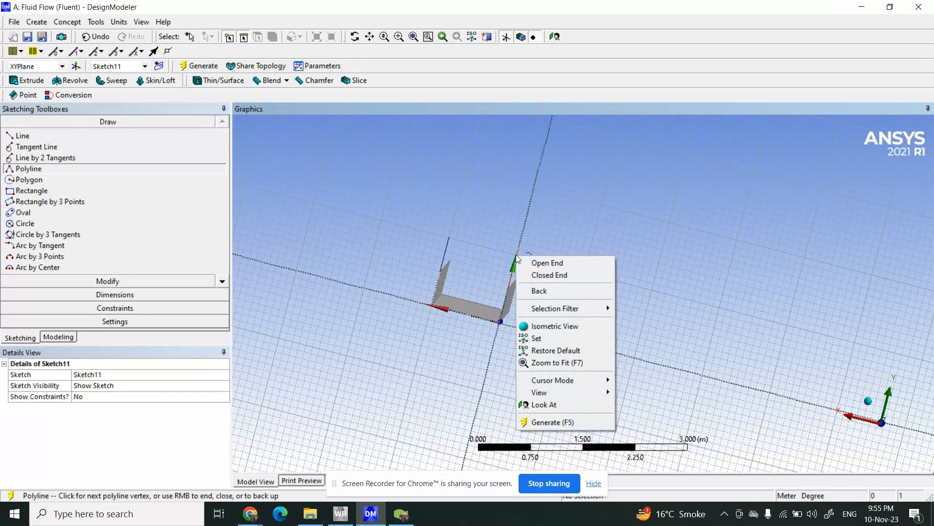
{"action": "left_click", "coordinate": [539, 264]}
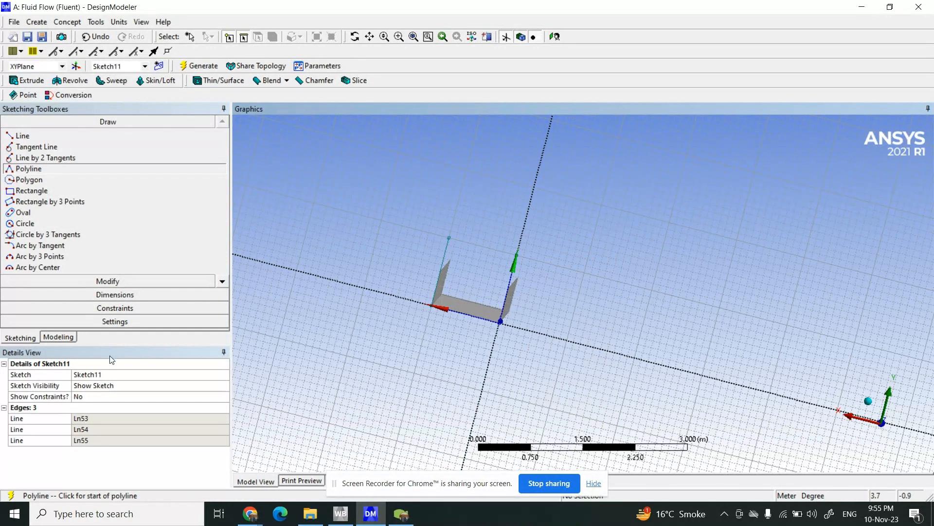
Step: Reassign the redrawn XY-plane sketch as the extrusion's geometry, regenerate the body and inspect it from the side
{"action": "left_click", "coordinate": [66, 340]}
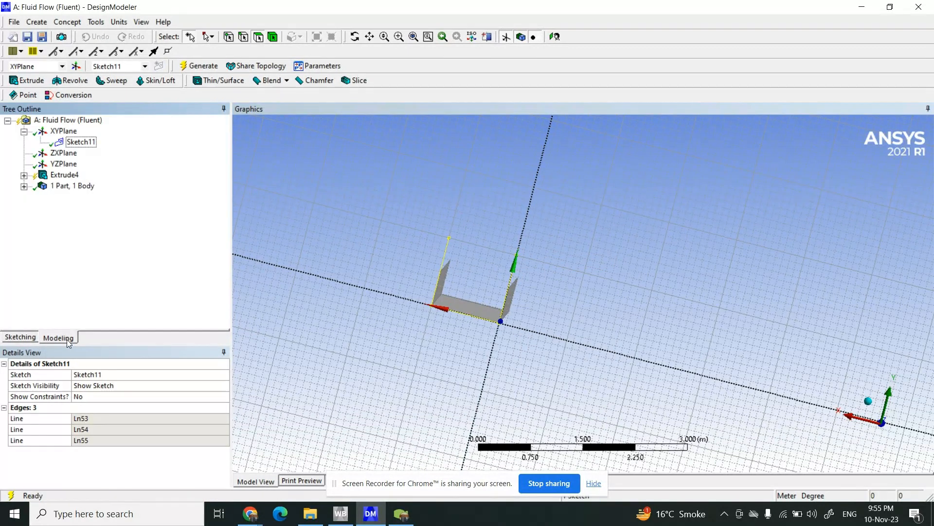
{"action": "left_click", "coordinate": [71, 176]}
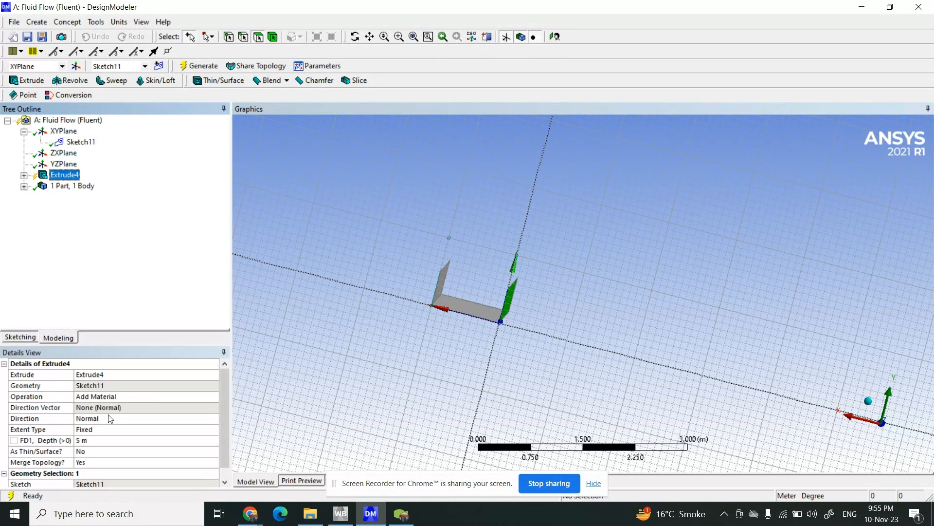
{"action": "left_click", "coordinate": [107, 387]}
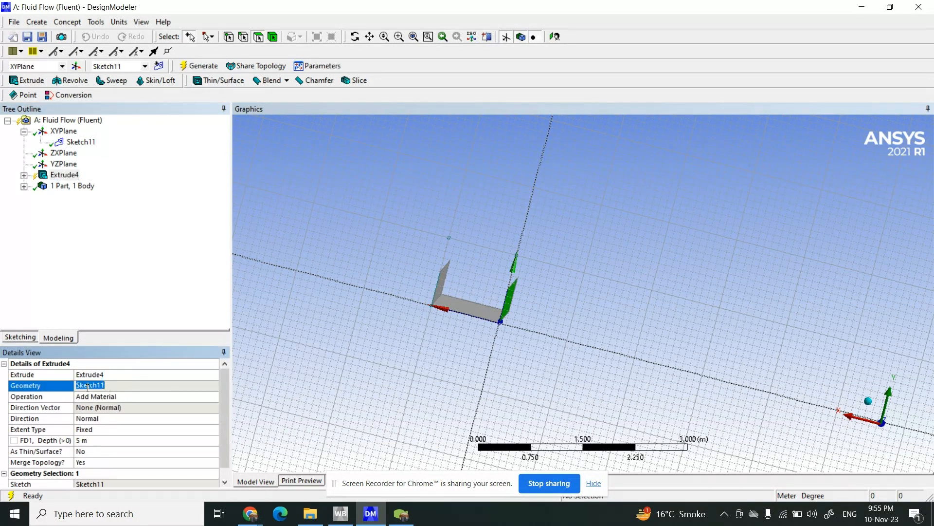
{"action": "right_click", "coordinate": [64, 175]}
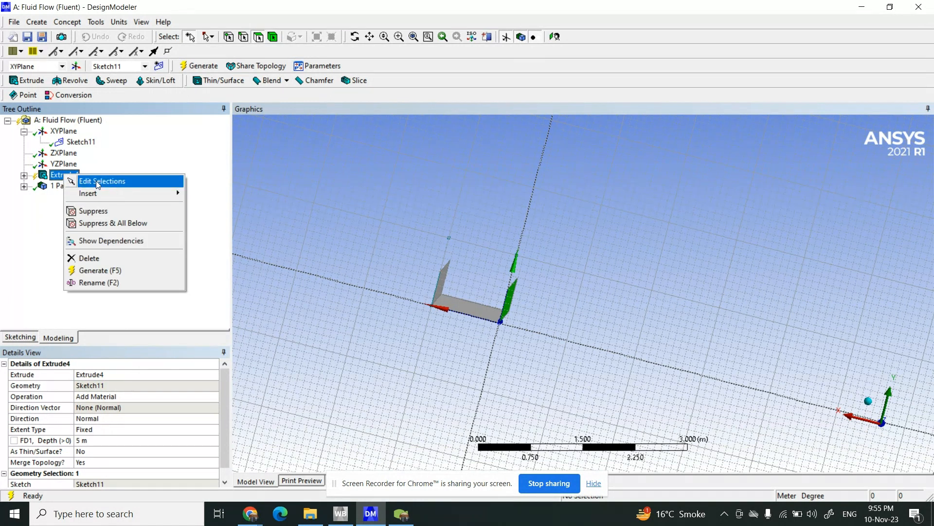
{"action": "left_click", "coordinate": [98, 182]}
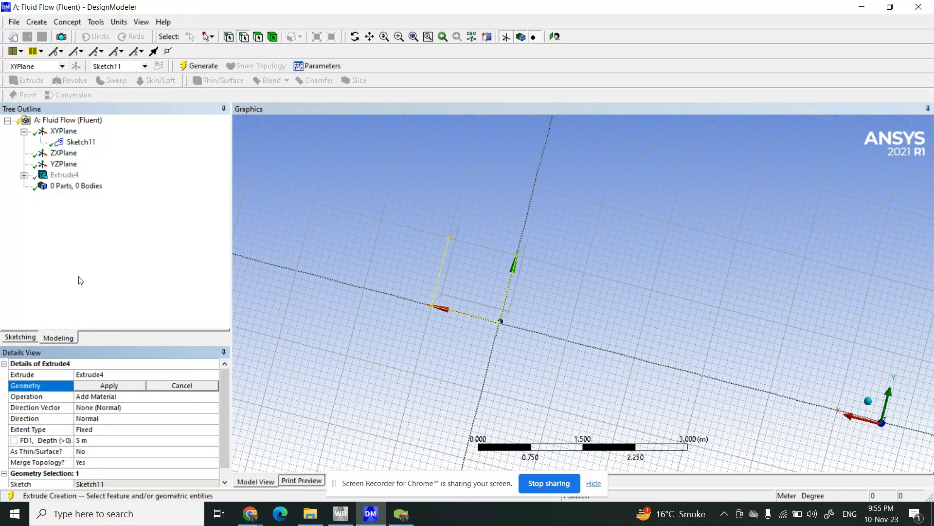
{"action": "left_click", "coordinate": [78, 142]}
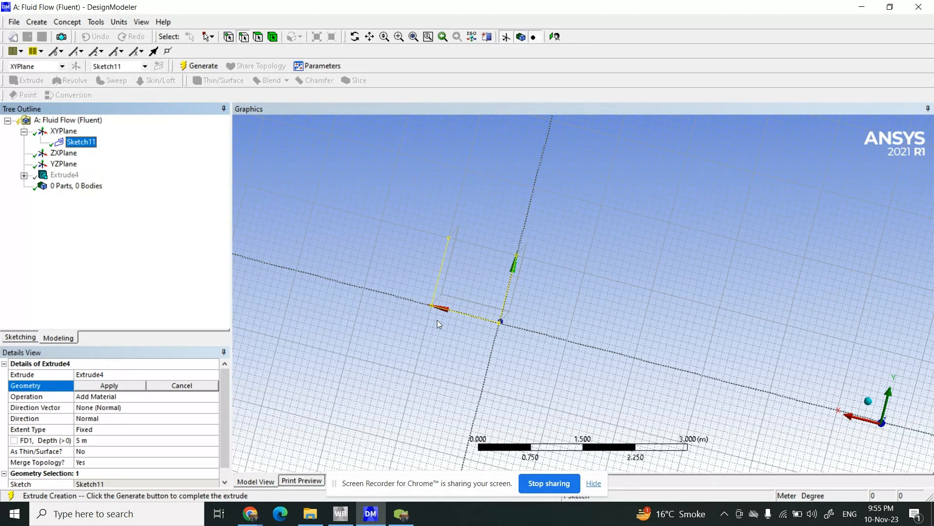
{"action": "left_click", "coordinate": [98, 385]}
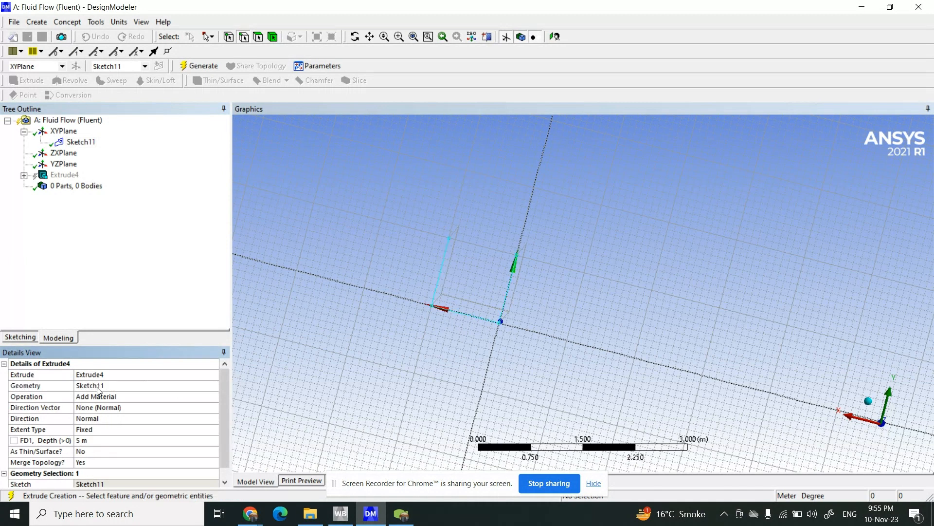
{"action": "left_click", "coordinate": [203, 67]}
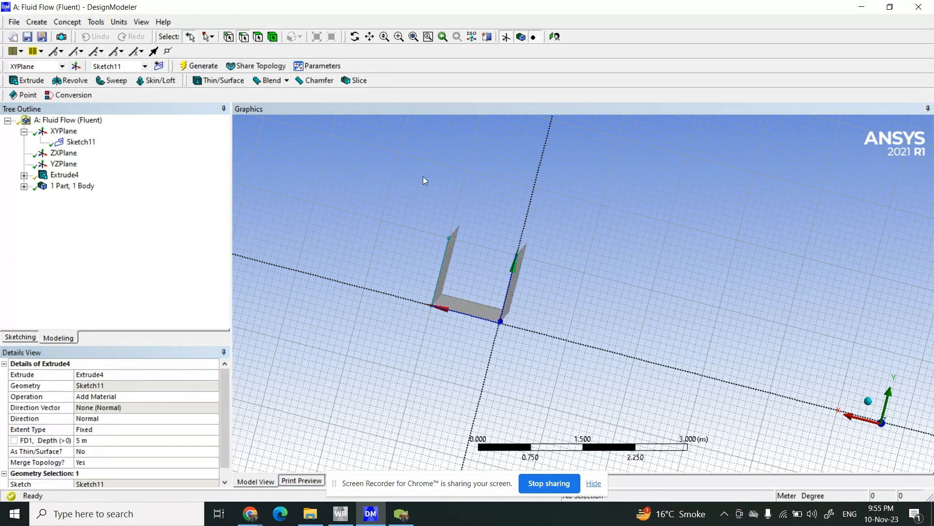
{"action": "left_click", "coordinate": [356, 37]}
{"action": "left_click_drag", "start_coordinate": [540, 313], "coordinate": [574, 325]}
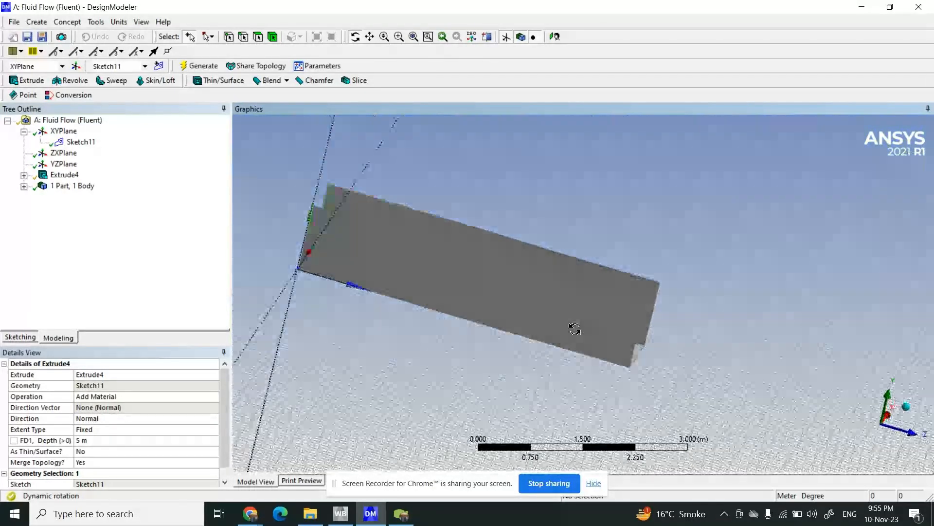
Step: Orient the view normal to the ZX plane and create a new sketch on that plane
{"action": "left_click", "coordinate": [63, 153]}
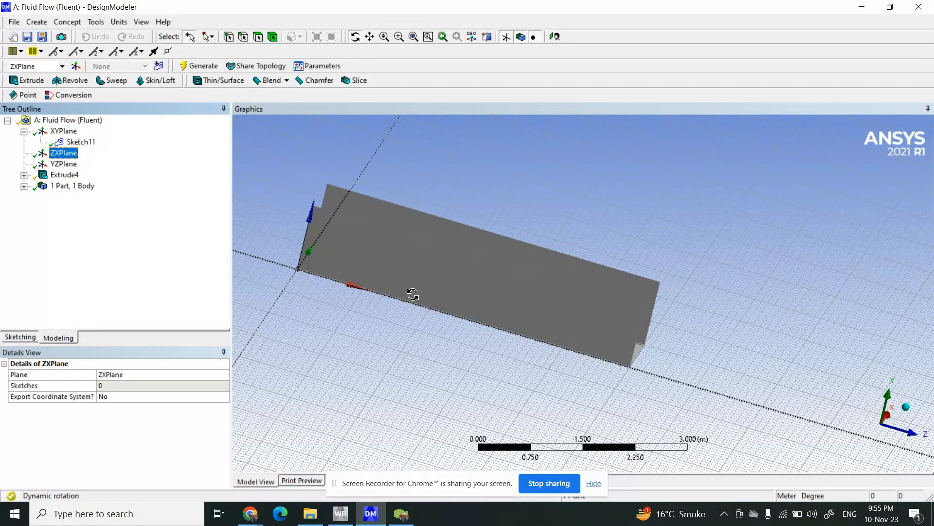
{"action": "mouse_move", "coordinate": [435, 313]}
{"action": "left_mouse_down"}
{"action": "mouse_move", "coordinate": [463, 290]}
{"action": "mouse_move", "coordinate": [480, 294]}
{"action": "mouse_move", "coordinate": [415, 299]}
{"action": "mouse_move", "coordinate": [632, 315]}
{"action": "mouse_move", "coordinate": [605, 317]}
{"action": "mouse_move", "coordinate": [626, 323]}
{"action": "mouse_move", "coordinate": [611, 327]}
{"action": "mouse_move", "coordinate": [410, 317]}
{"action": "left_mouse_up"}
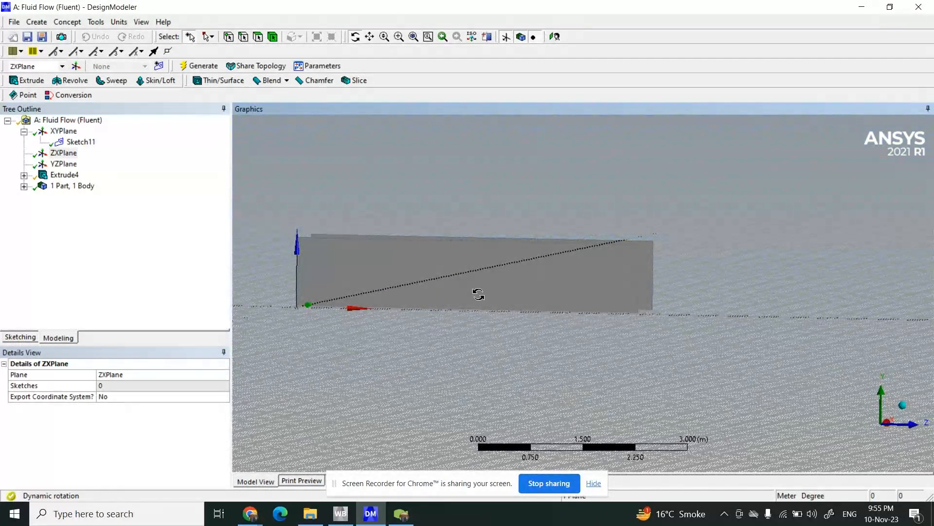
{"action": "left_click", "coordinate": [63, 152]}
{"action": "left_click", "coordinate": [556, 37]}
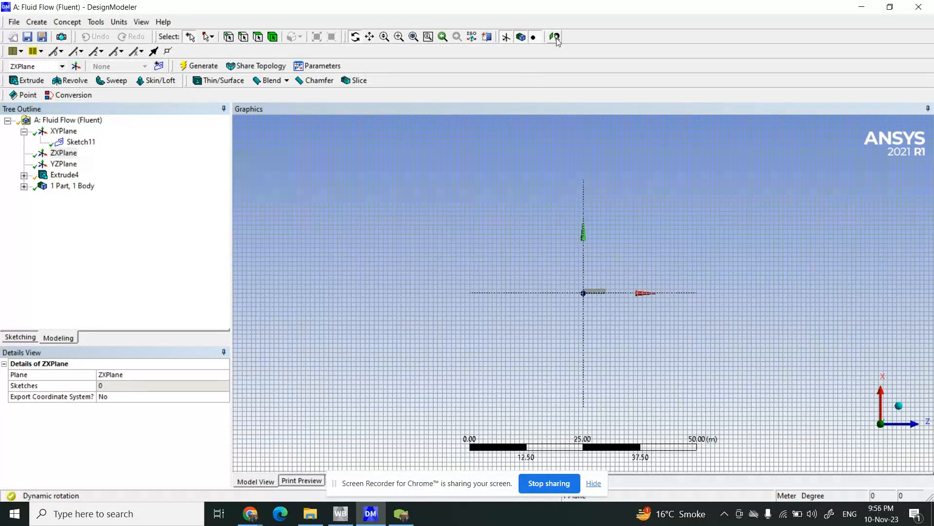
{"action": "scroll", "coordinate": [612, 297], "scroll_direction": "up", "scroll_amount": 10}
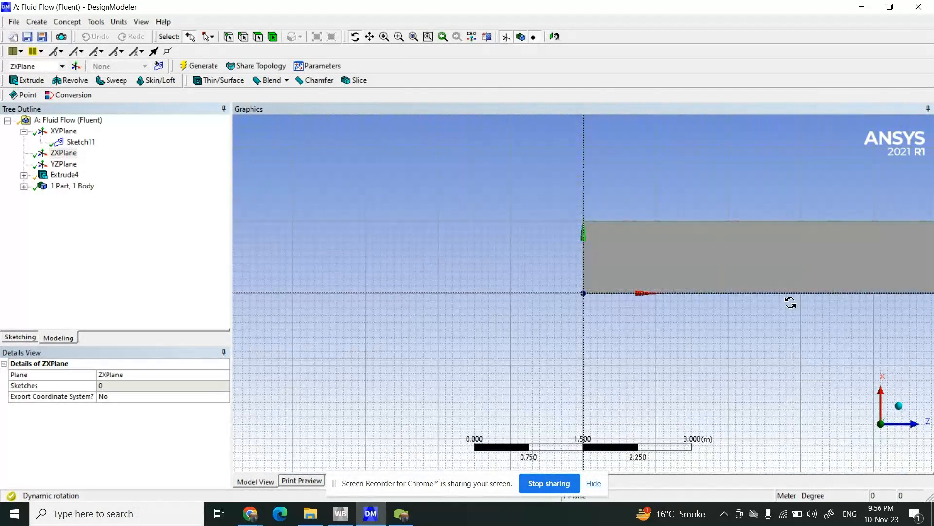
{"action": "left_click", "coordinate": [57, 156]}
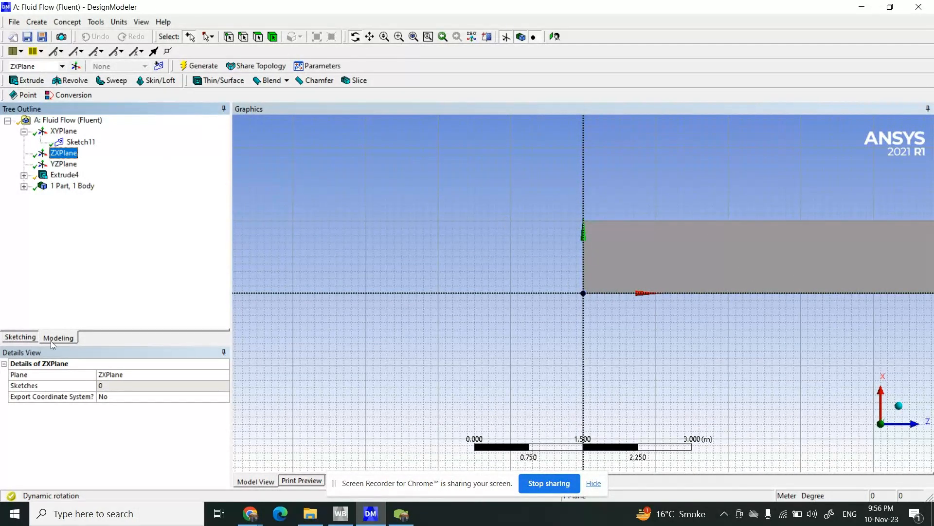
{"action": "left_click", "coordinate": [19, 337]}
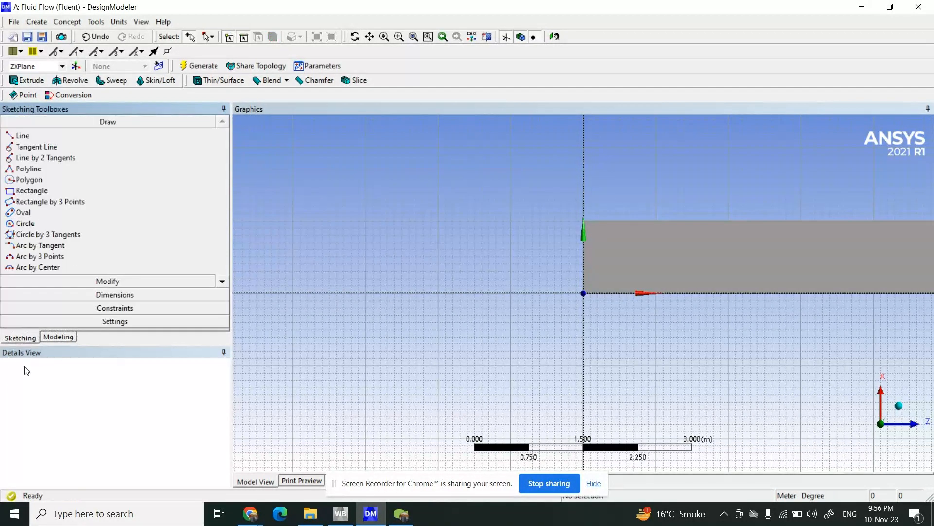
{"action": "left_click", "coordinate": [61, 336]}
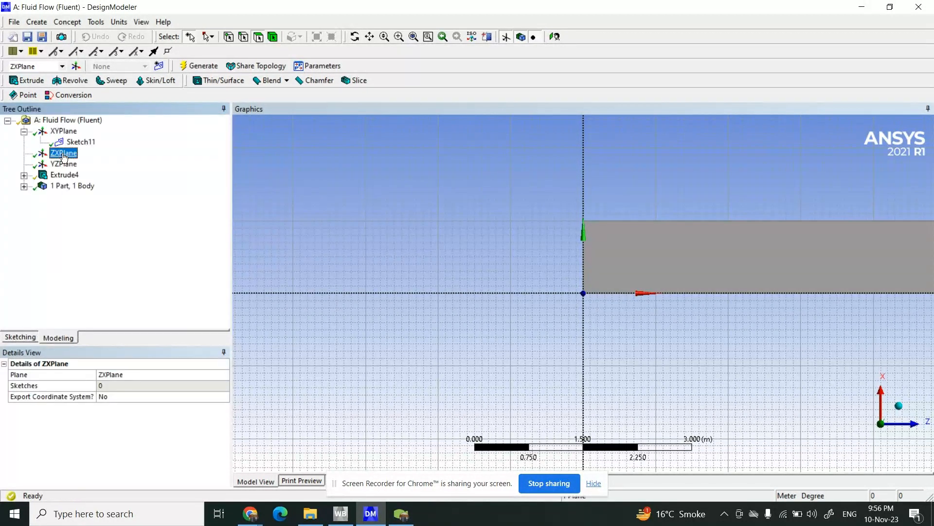
{"action": "left_click", "coordinate": [159, 66]}
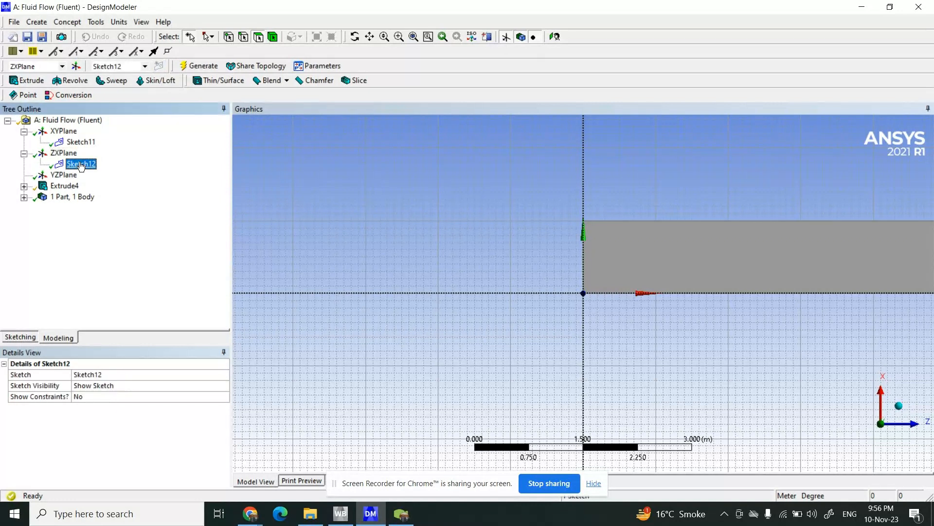
Step: Delete the channel extrusion from the model and confirm the deletion
{"action": "left_click", "coordinate": [59, 187]}
{"action": "right_click", "coordinate": [59, 187]}
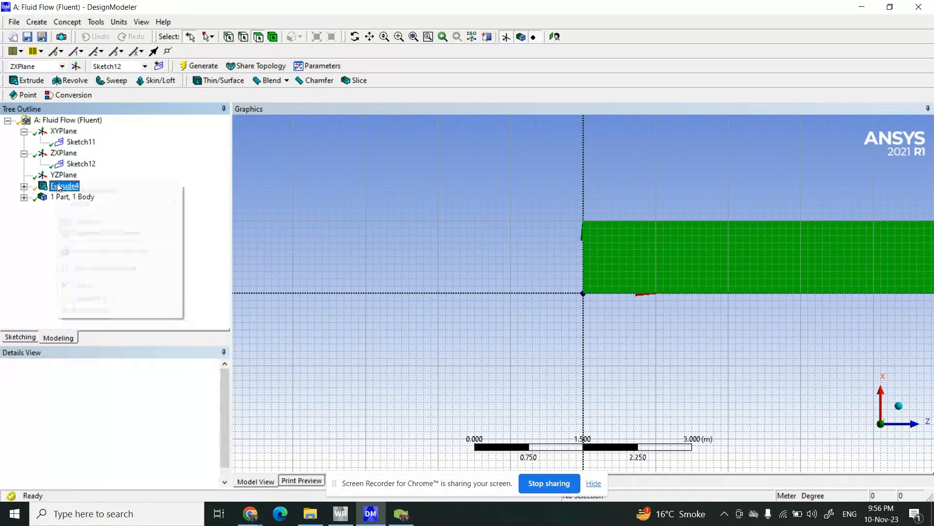
{"action": "left_click", "coordinate": [113, 283]}
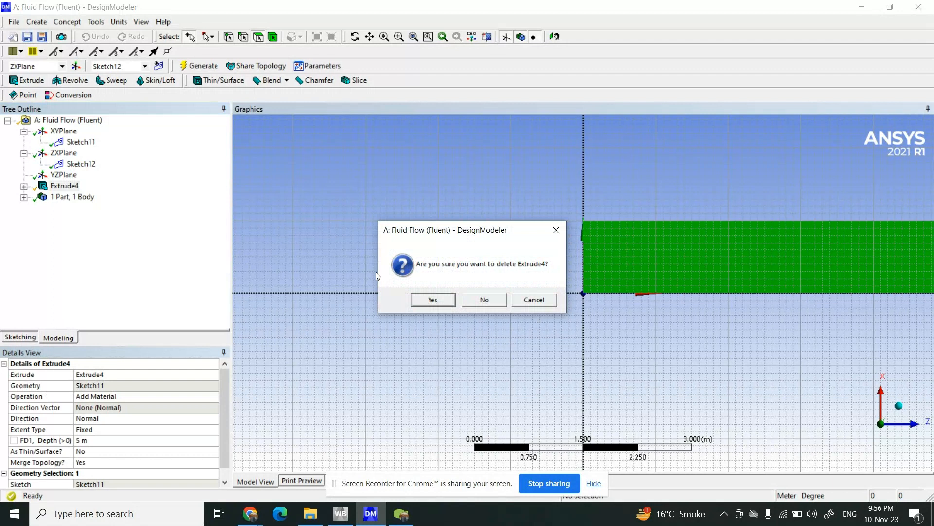
{"action": "left_click", "coordinate": [439, 297]}
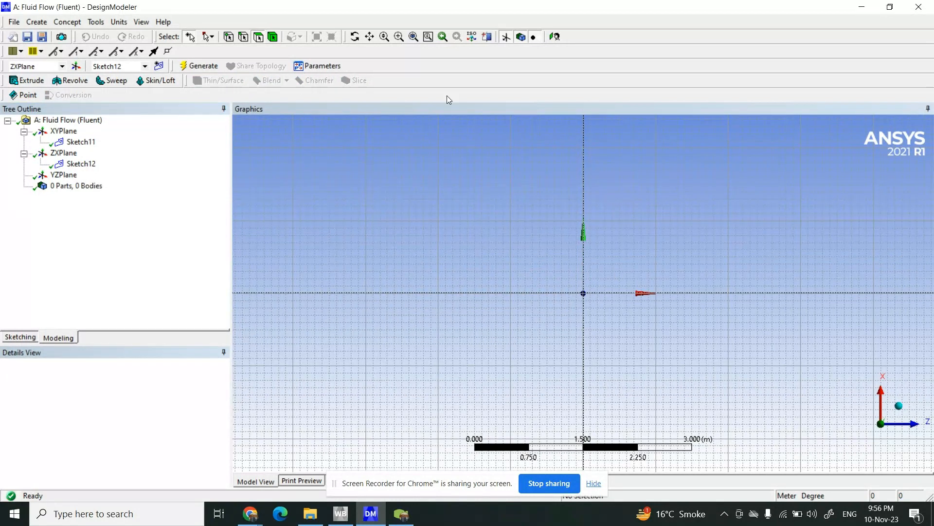
Step: Draw a line about 3 m long from the origin along the Z axis in the ZX-plane sketch
{"action": "left_click", "coordinate": [75, 142]}
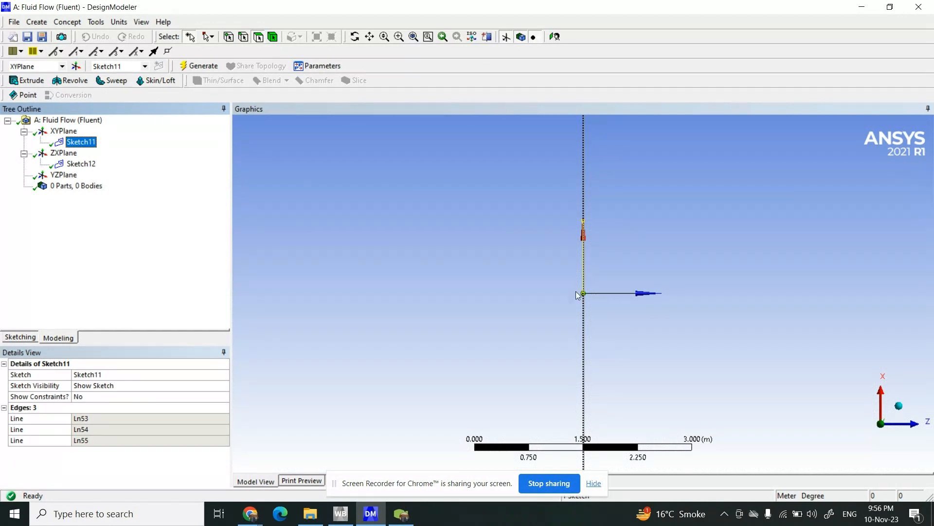
{"action": "left_click", "coordinate": [75, 166]}
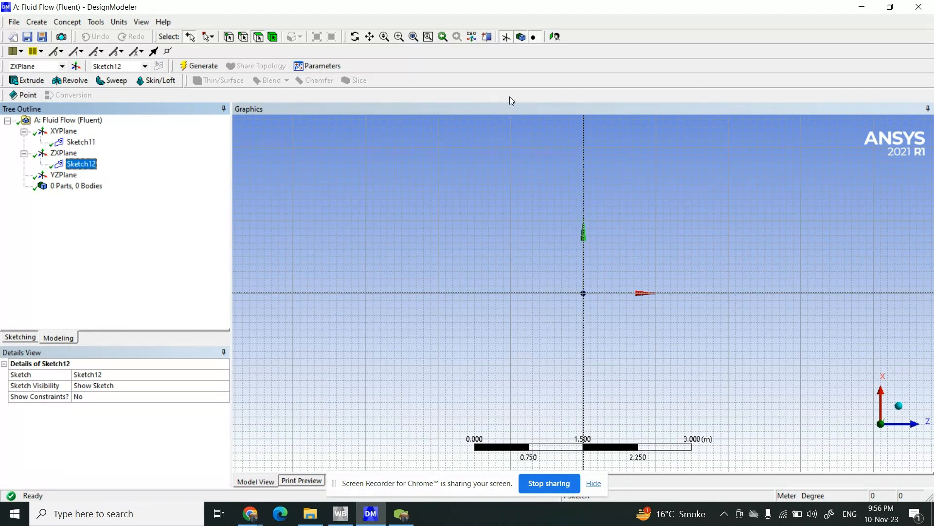
{"action": "left_click", "coordinate": [557, 37]}
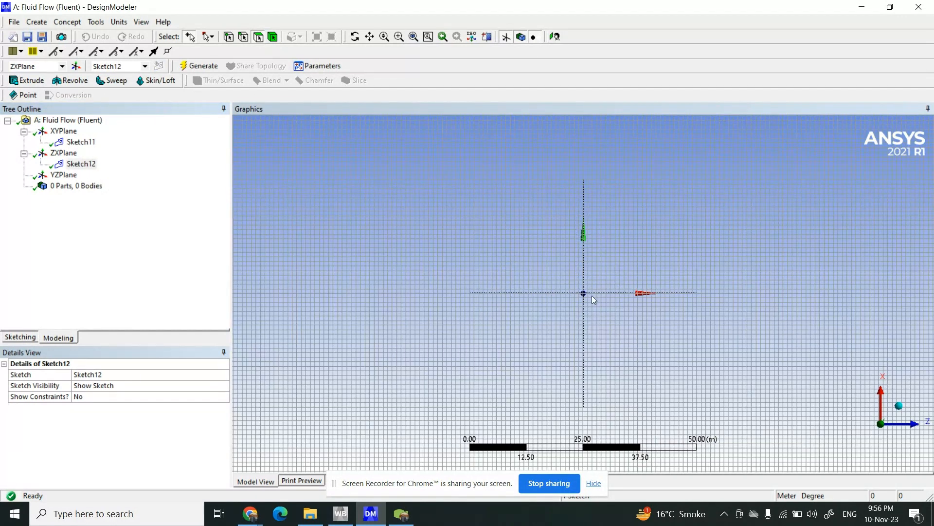
{"action": "scroll", "coordinate": [592, 296], "scroll_direction": "up", "scroll_amount": 15}
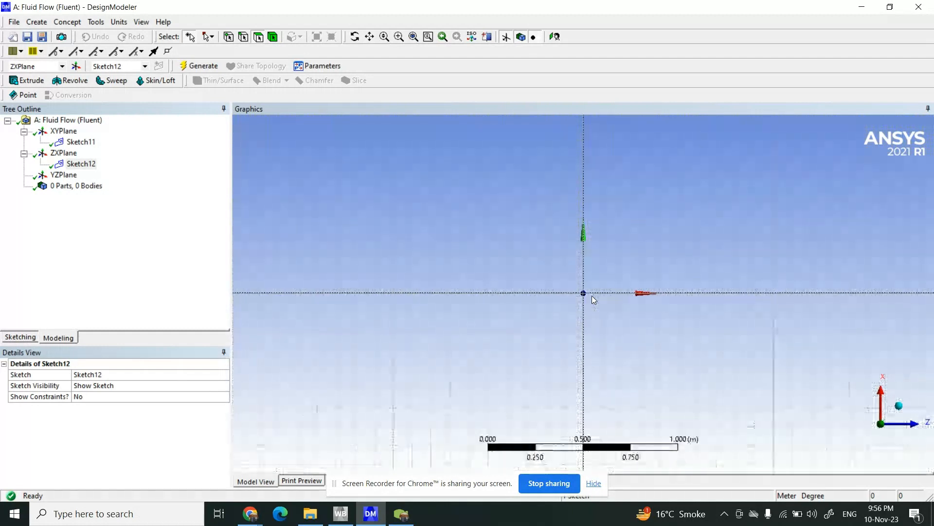
{"action": "scroll", "coordinate": [592, 296], "scroll_direction": "down", "scroll_amount": 3}
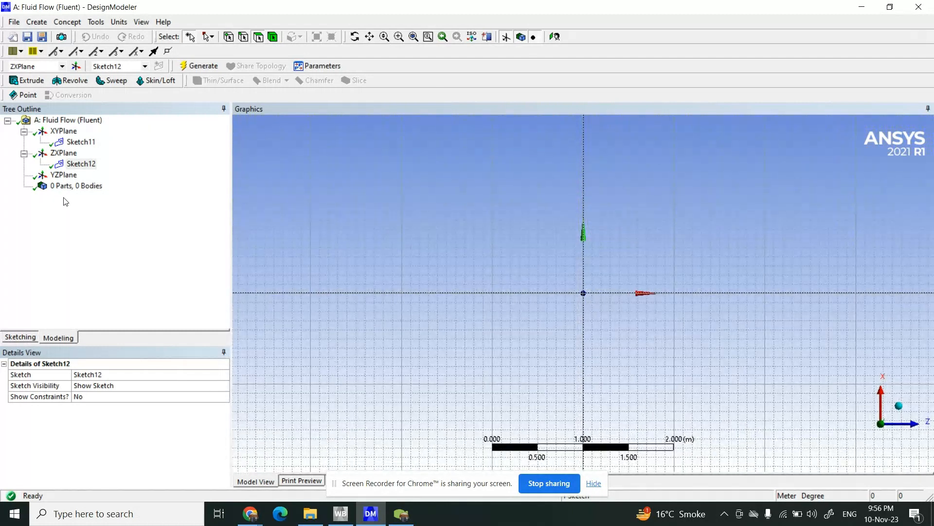
{"action": "left_click", "coordinate": [21, 337]}
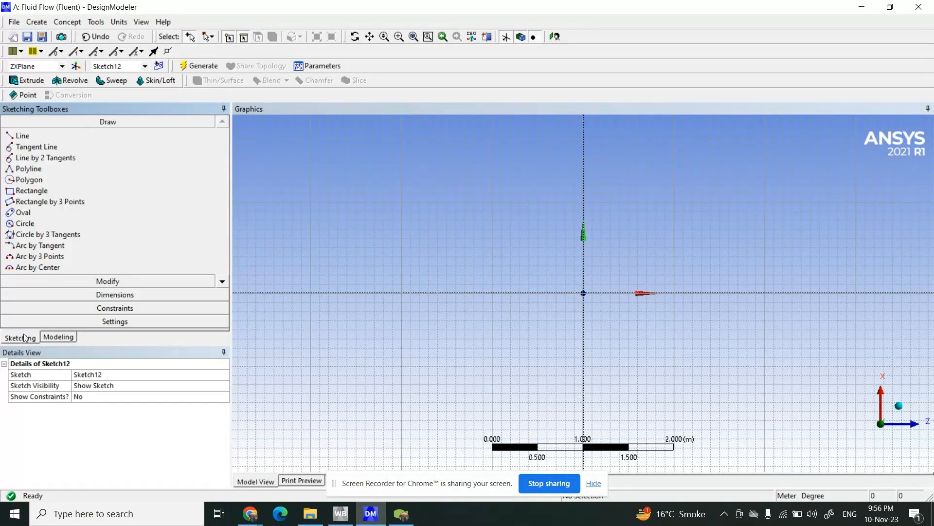
{"action": "left_click", "coordinate": [28, 136]}
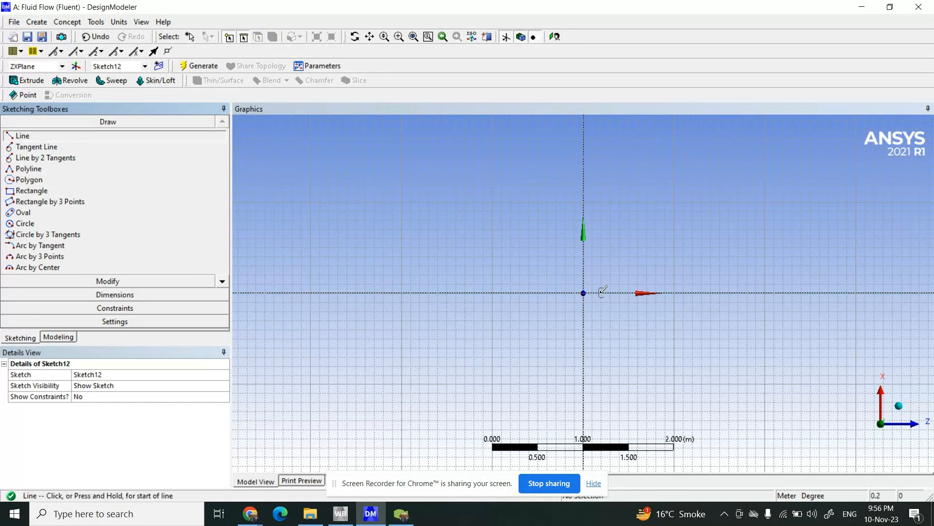
{"action": "left_click", "coordinate": [584, 291]}
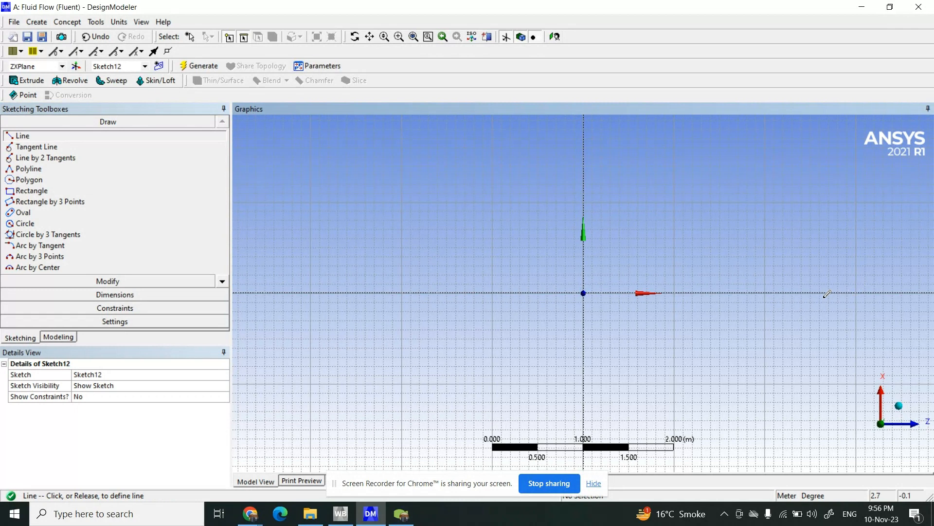
{"action": "left_click", "coordinate": [856, 292]}
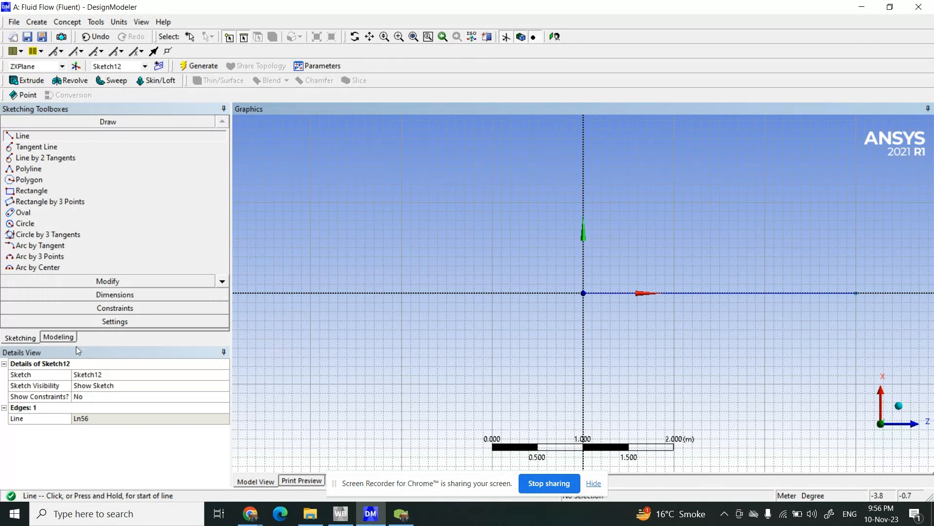
Step: Start a Sweep feature and assign the U-shaped XY-plane sketch, Sketch11, as its profile
{"action": "left_click", "coordinate": [57, 337]}
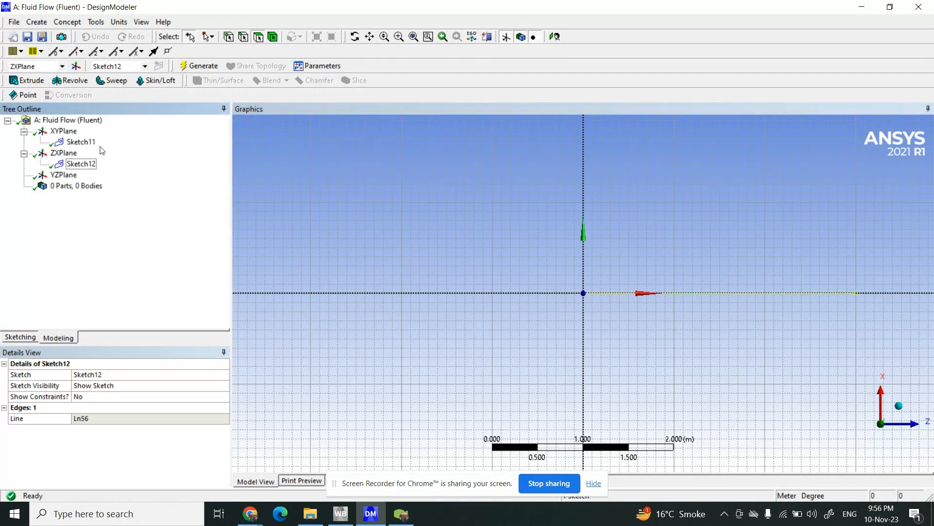
{"action": "left_click", "coordinate": [110, 81]}
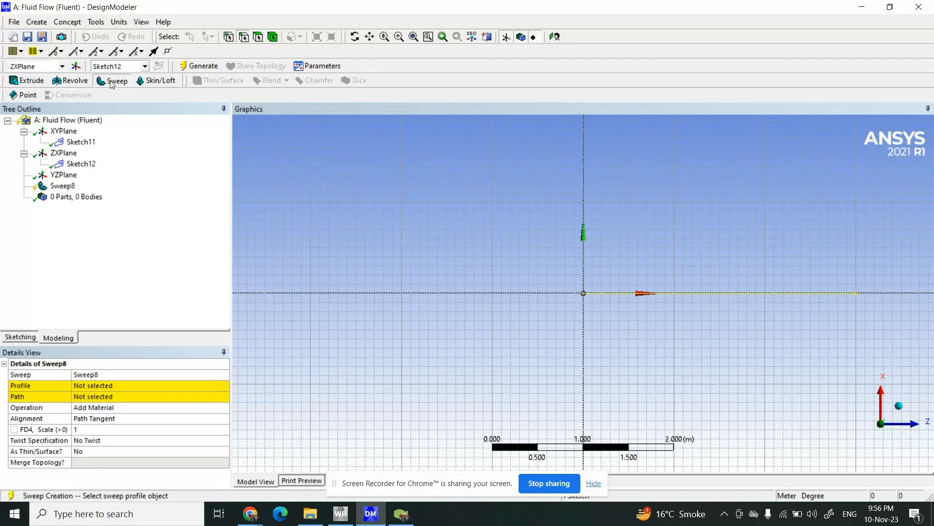
{"action": "left_click", "coordinate": [31, 387]}
{"action": "left_click", "coordinate": [94, 383]}
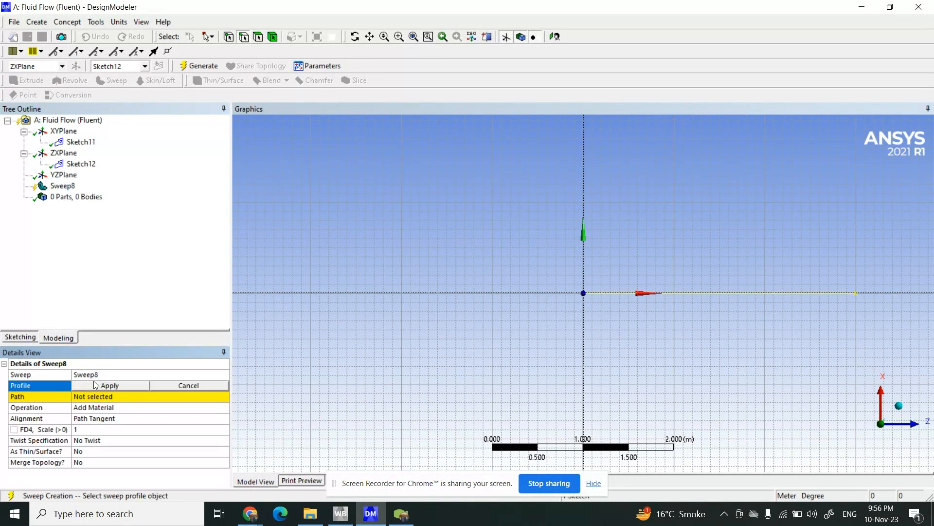
{"action": "left_click", "coordinate": [79, 142]}
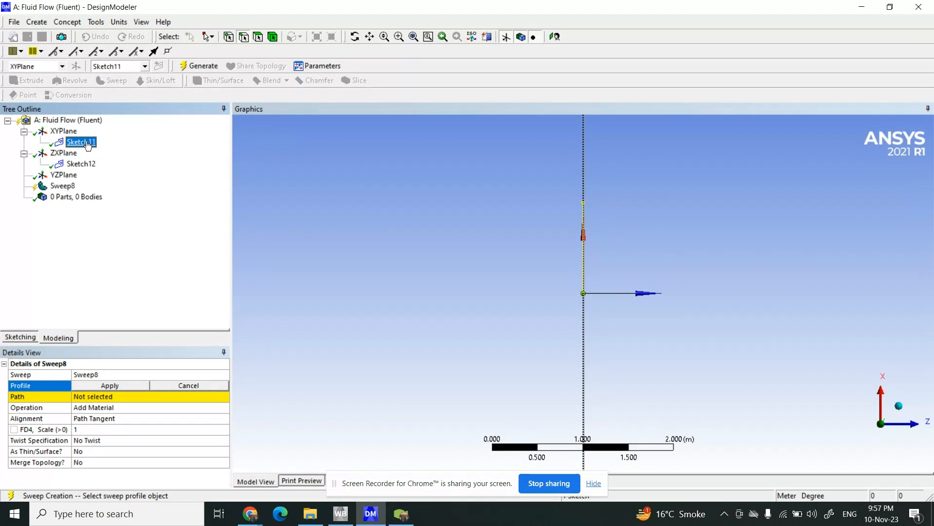
{"action": "left_click", "coordinate": [555, 36]}
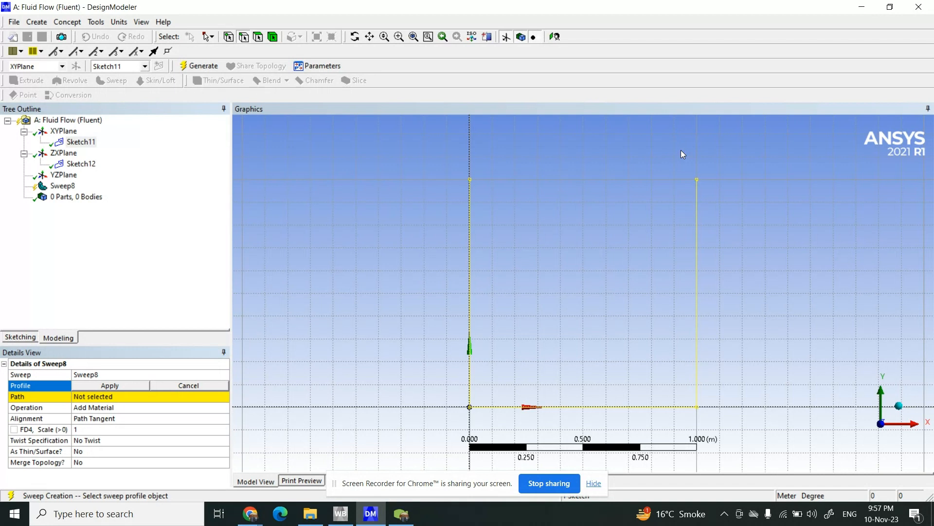
{"action": "left_click", "coordinate": [80, 142]}
{"action": "left_click", "coordinate": [108, 386]}
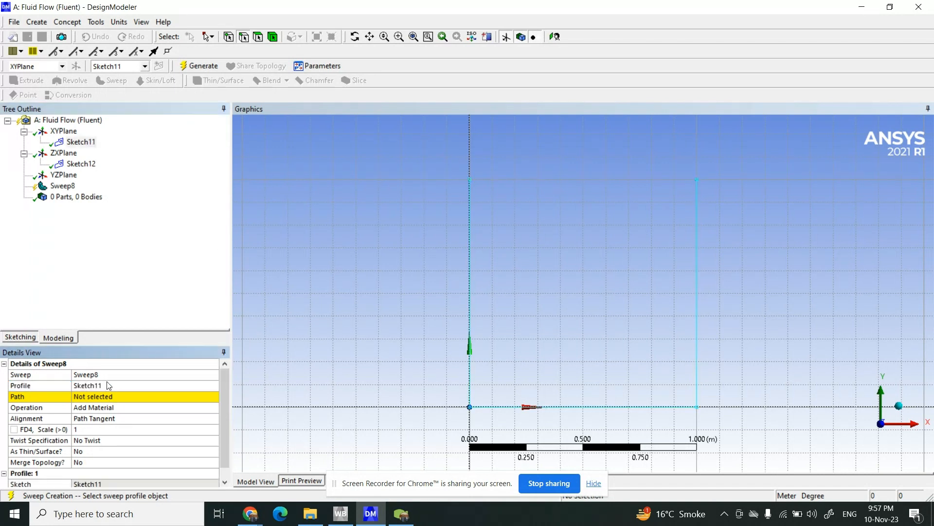
Step: Assign the straight ZX-plane sketch, Sketch12, as the sweep path, generate the body and inspect it from several angles
{"action": "left_click", "coordinate": [95, 398]}
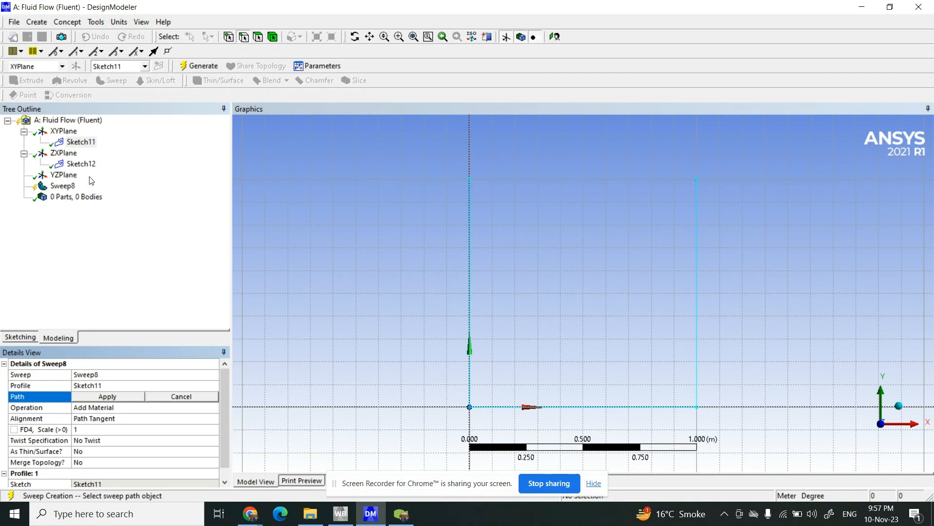
{"action": "left_click", "coordinate": [81, 164]}
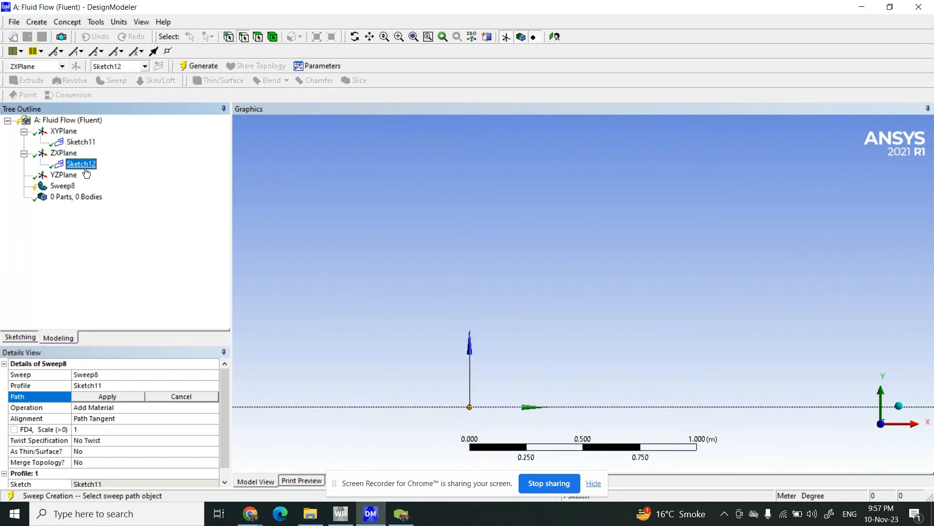
{"action": "left_click", "coordinate": [556, 38]}
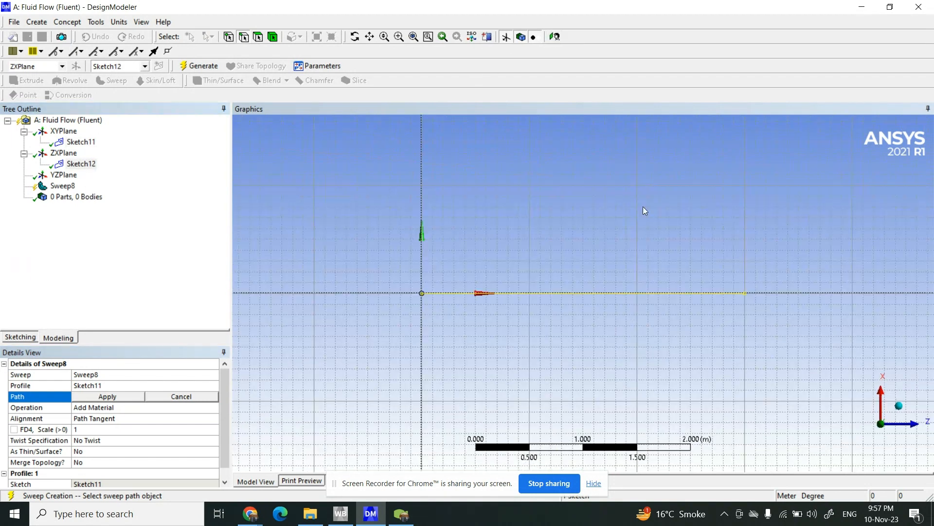
{"action": "left_click", "coordinate": [87, 398]}
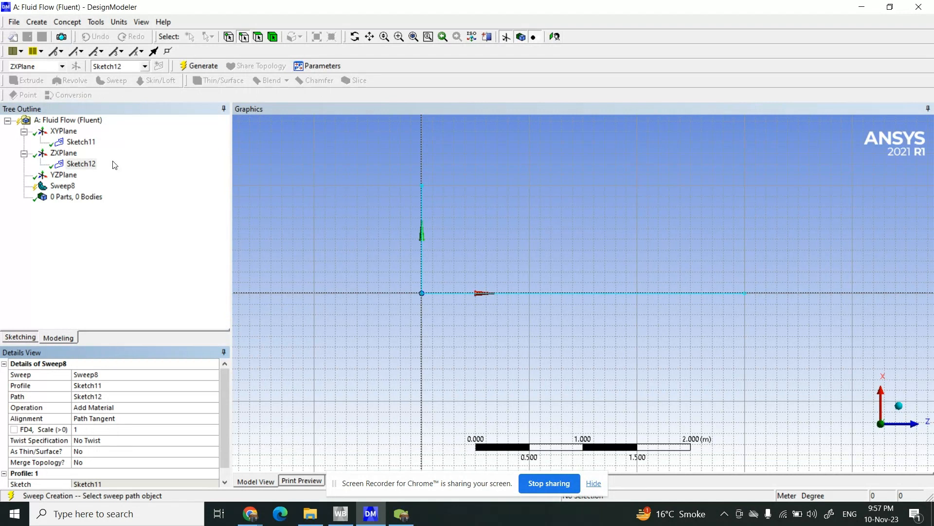
{"action": "left_click", "coordinate": [202, 66]}
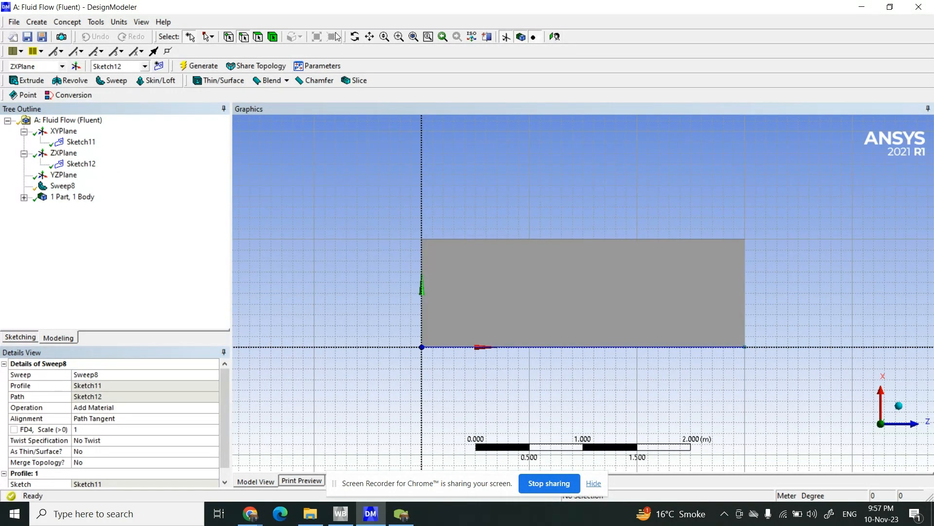
{"action": "left_click", "coordinate": [354, 36]}
{"action": "left_click_drag", "start_coordinate": [487, 251], "coordinate": [469, 170]}
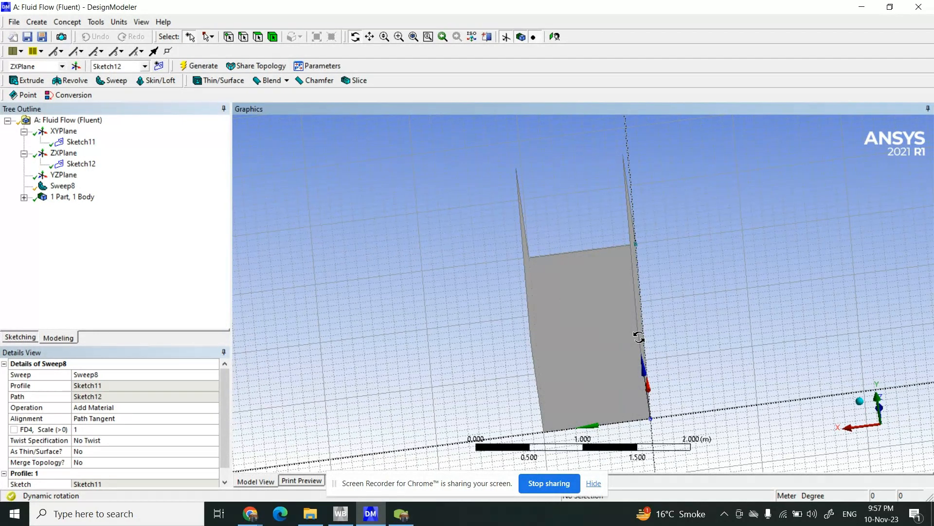
{"action": "left_click_drag", "start_coordinate": [643, 344], "coordinate": [520, 326]}
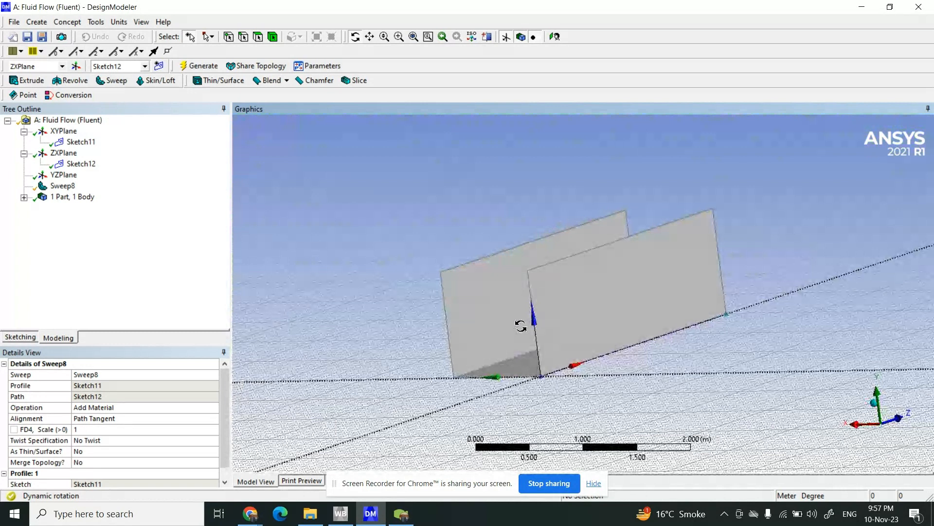